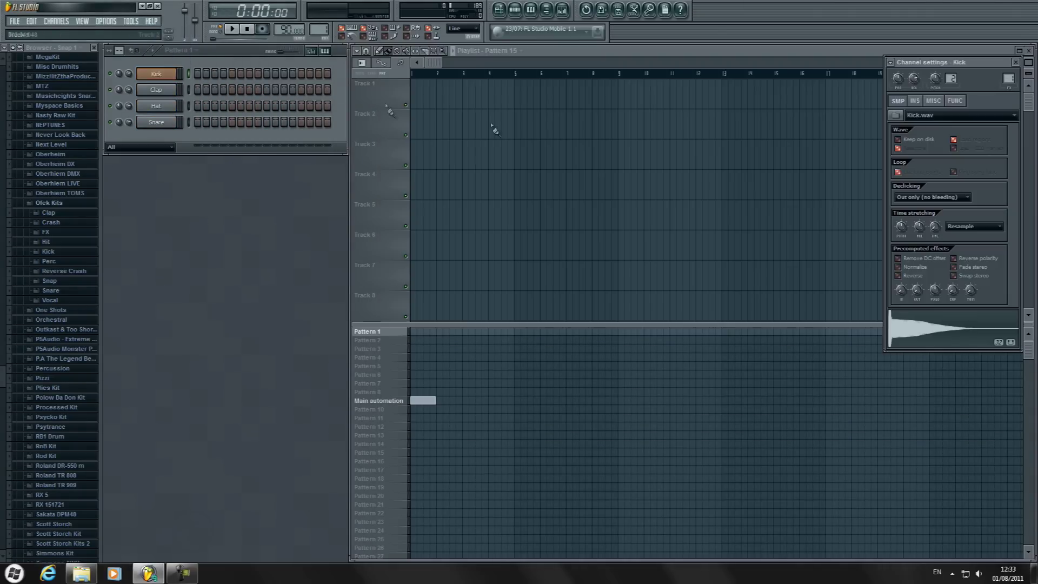
Step: From the sample folder, load Clap into the Clap channel, Snare into the Hat channel and HiHat into the Snare channel
left_click(81, 573)
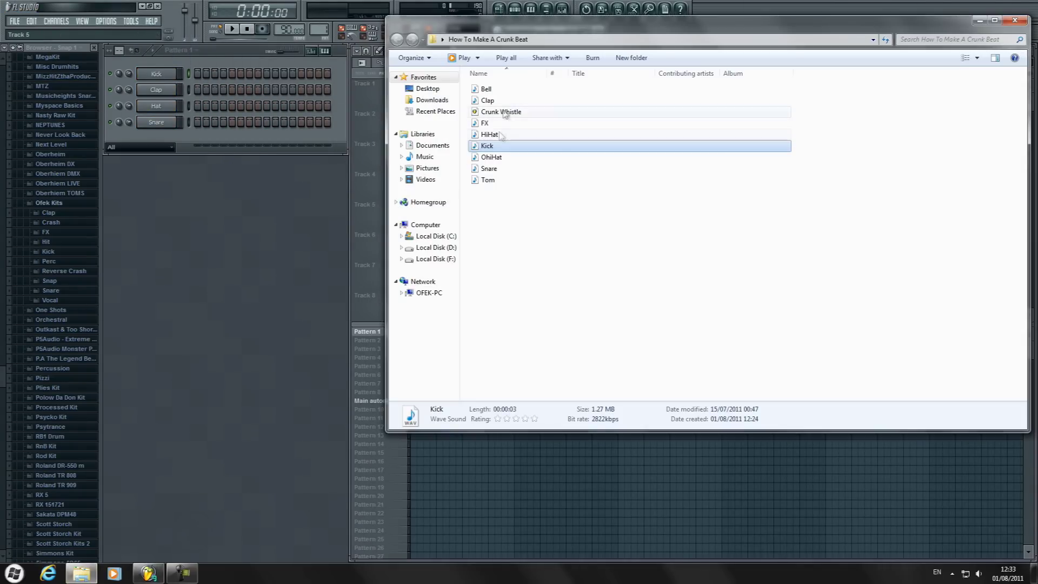
left_click_drag(487, 100, 160, 90)
left_click(92, 577)
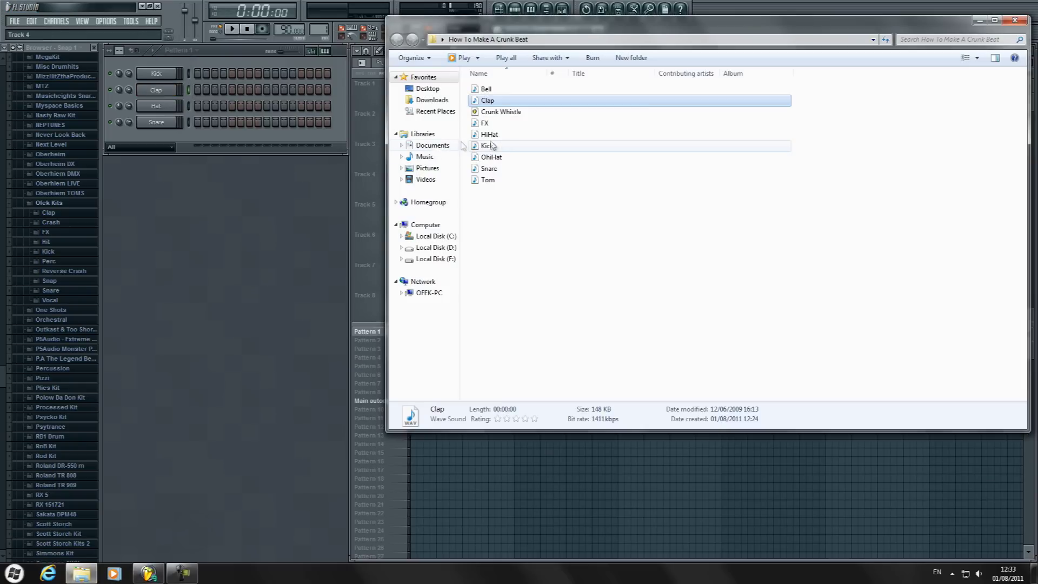
left_click_drag(489, 168, 154, 107)
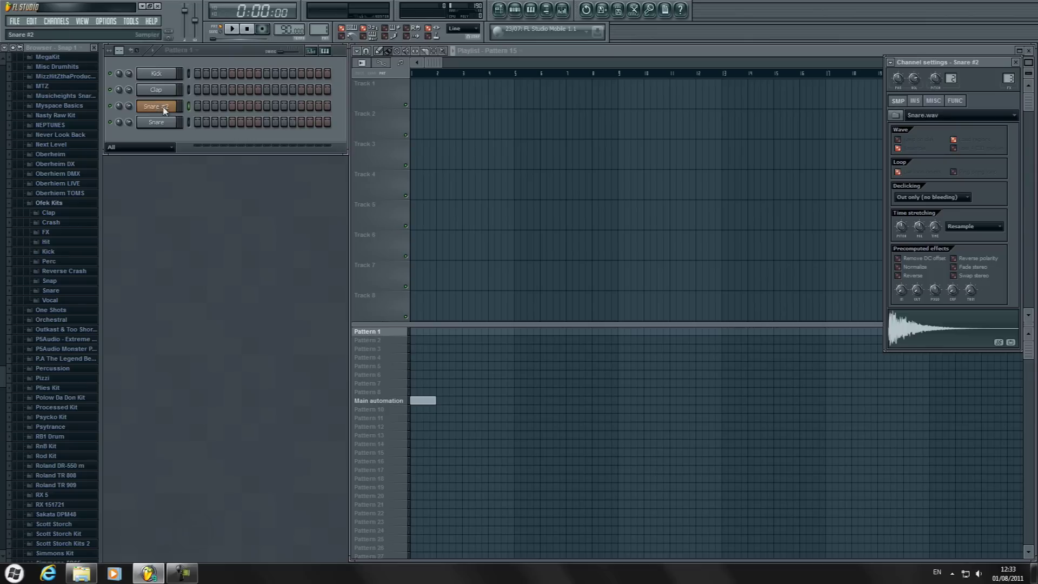
left_click(81, 573)
left_click_drag(487, 134, 162, 123)
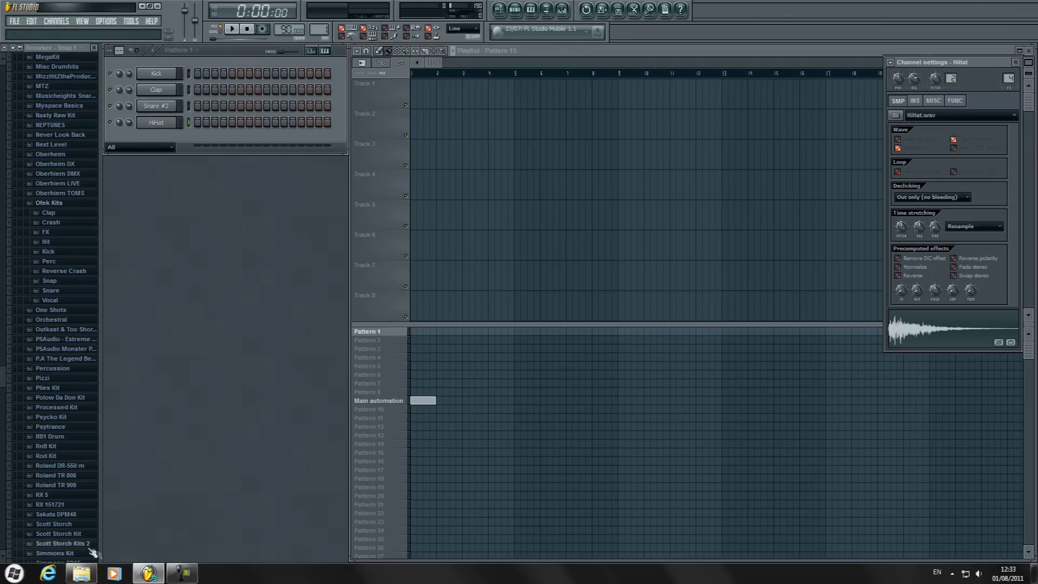
Step: Add the OhiHat, Bell and Tom samples from the sample folder as new channels at the end of the channel list
left_click(81, 573)
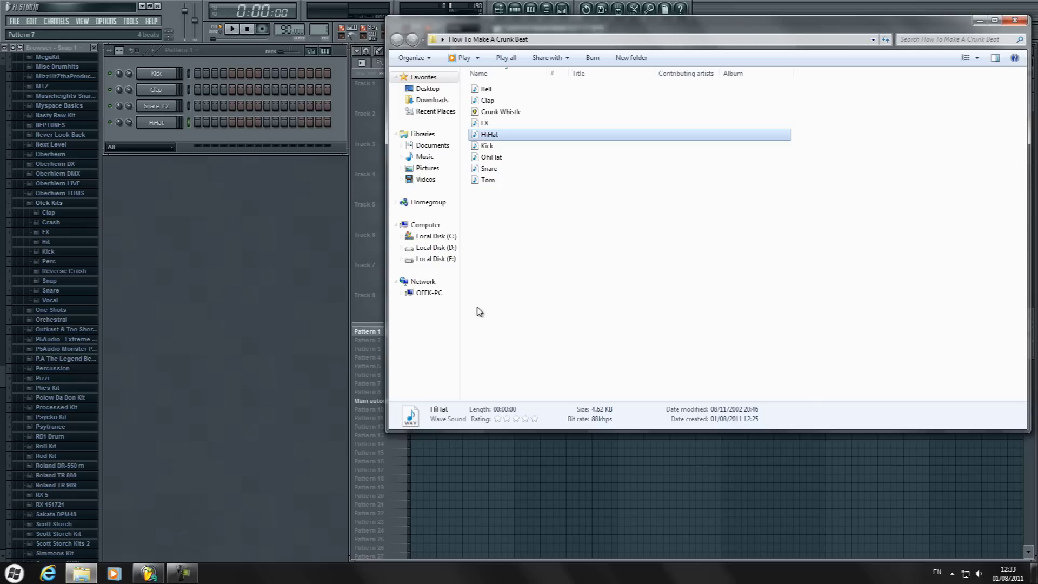
left_click_drag(489, 157, 160, 144)
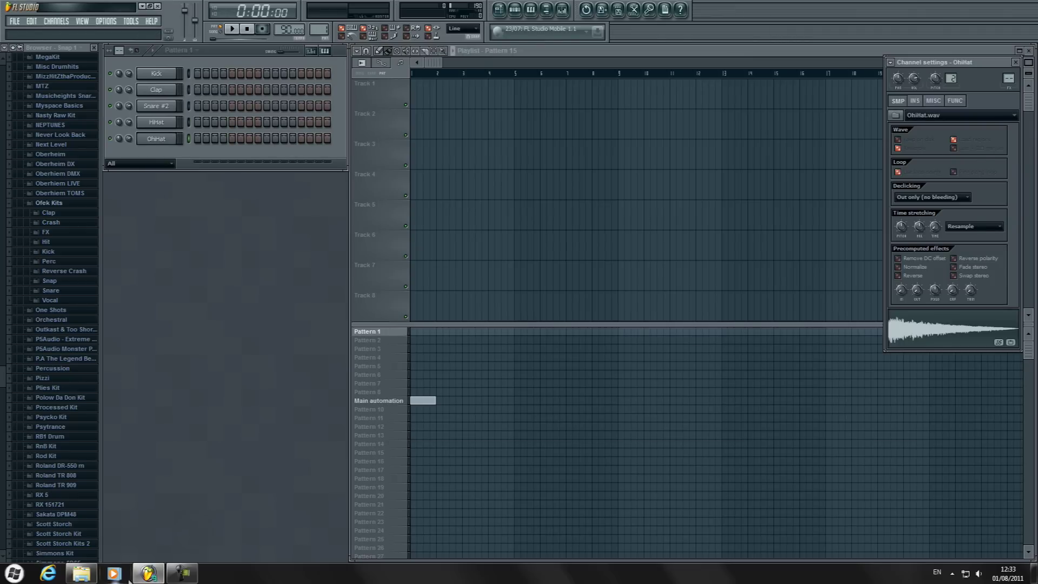
left_click(82, 573)
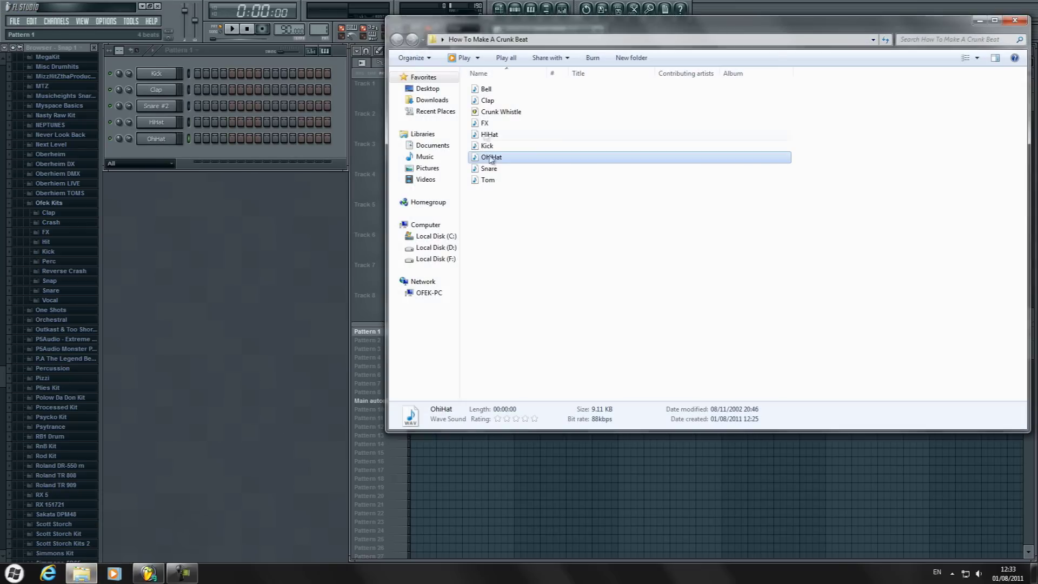
left_click_drag(486, 89, 158, 150)
left_click(81, 573)
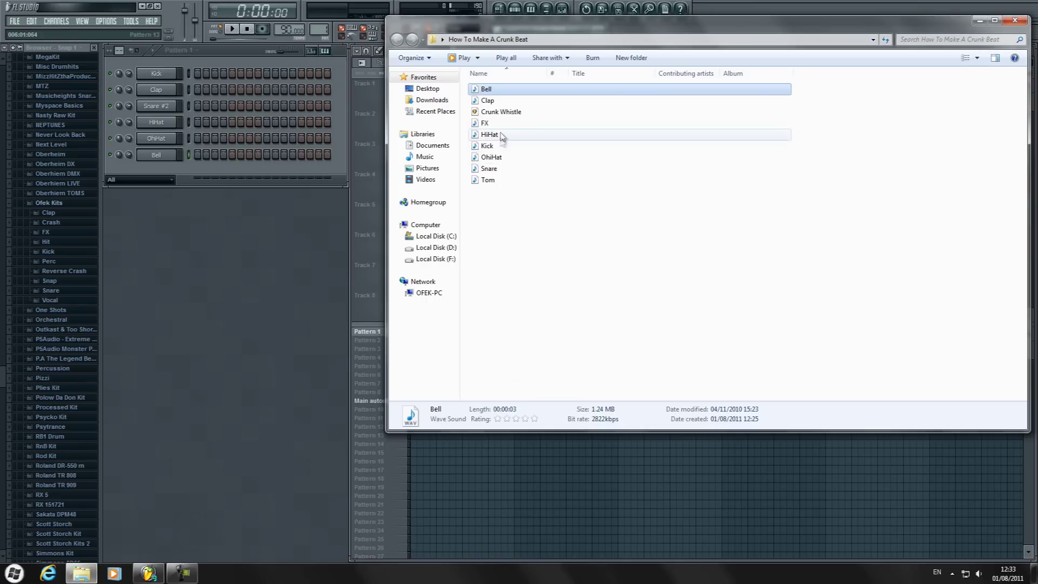
left_click_drag(490, 182, 125, 177)
Step: Add the FX sample as a channel below Tom and Crunk Whistle as a channel above Kick from the sample folder
left_click(81, 573)
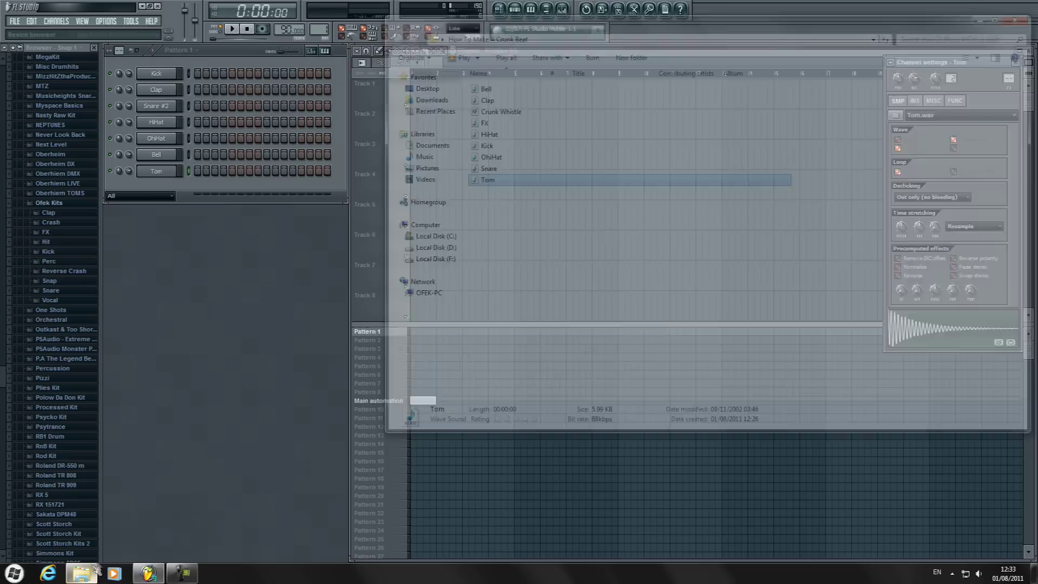
left_click(488, 124)
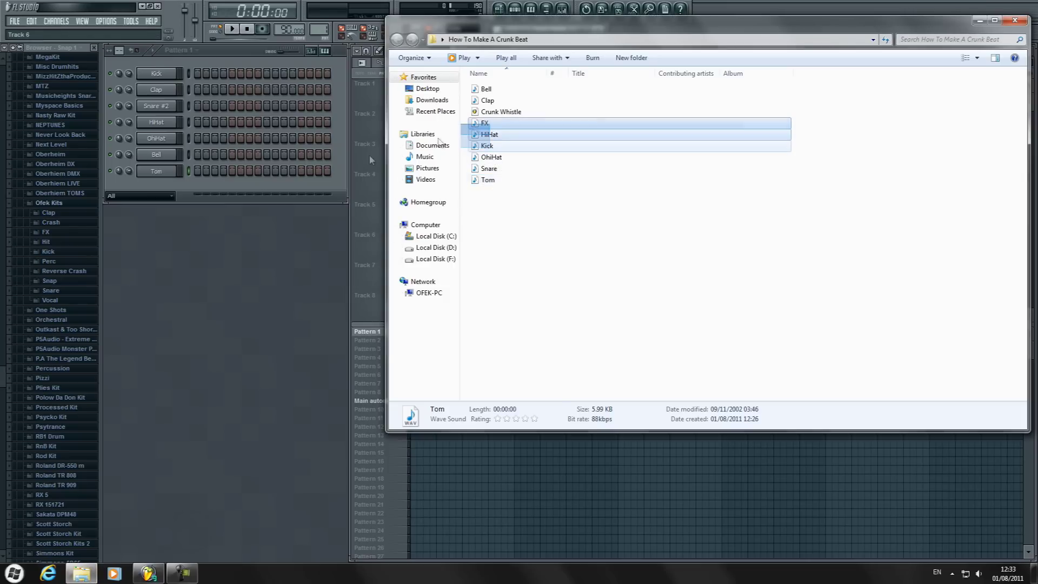
left_click_drag(488, 125, 157, 208)
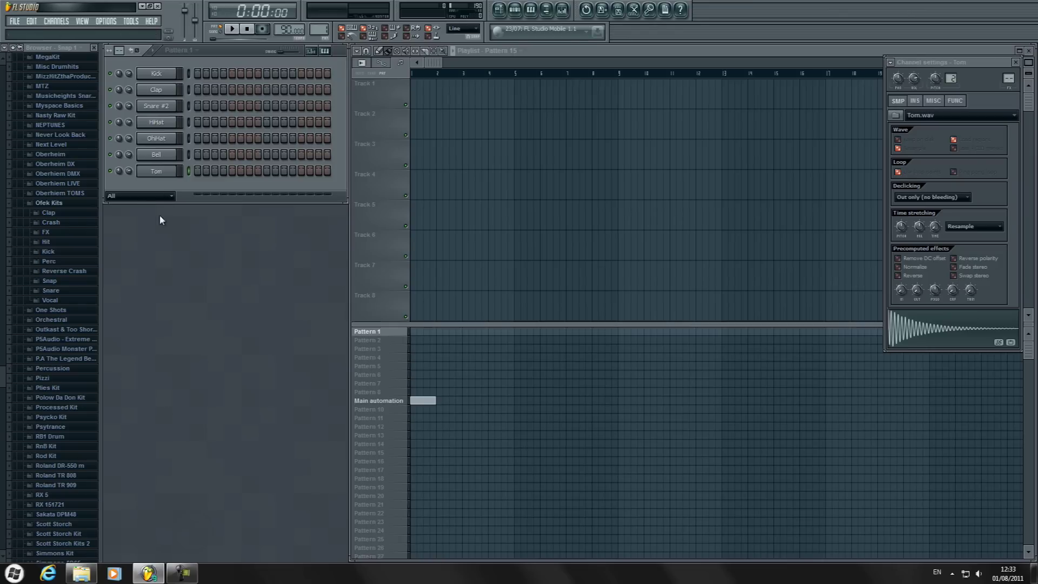
left_click(81, 573)
left_click_drag(484, 125, 156, 184)
left_click(81, 573)
left_click_drag(501, 112, 171, 69)
Step: Add a V-Station instrument channel to the project
left_click(81, 22)
mouse_move(64, 28)
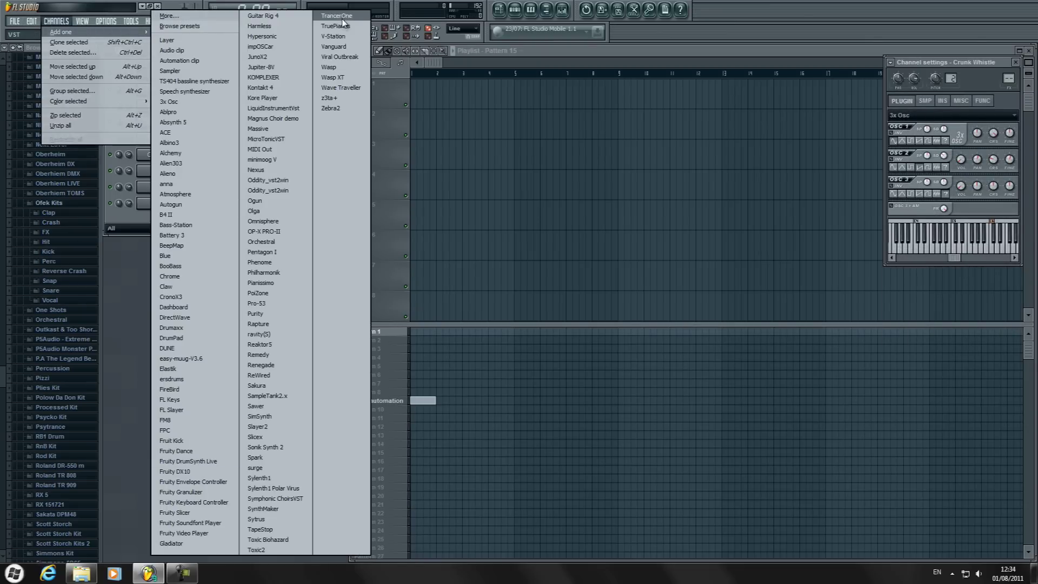
left_click(333, 35)
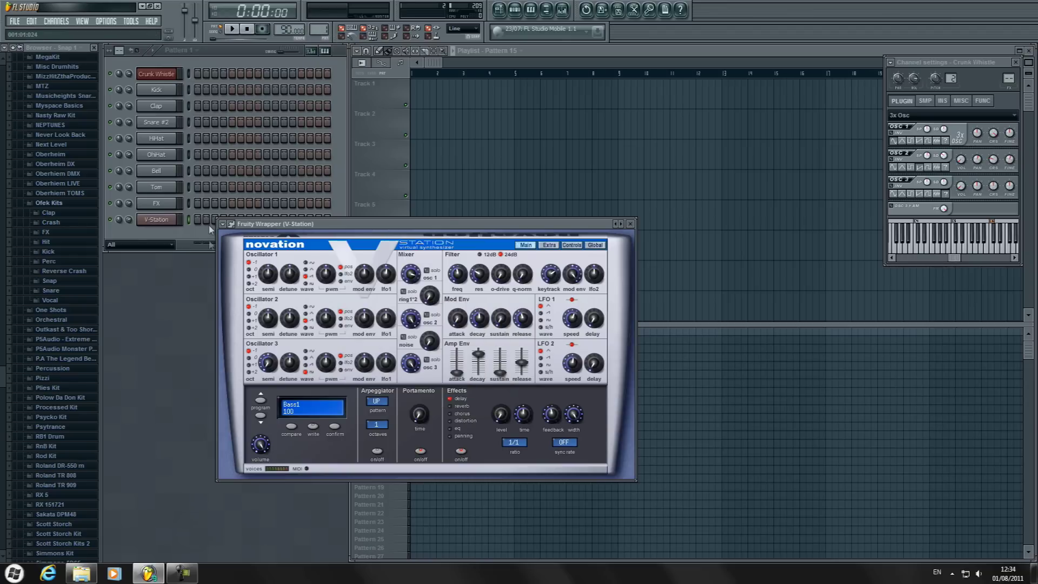
Step: Move the V-Station channel up to the top of the channel list, above Crunk Whistle
left_click(210, 230)
key("alt+Up")
key("alt+Up")
key("alt+Up")
key("alt+Up")
key("alt+Up")
key("alt+Up")
key("alt+Up")
key("alt+Up")
key("alt+Up")
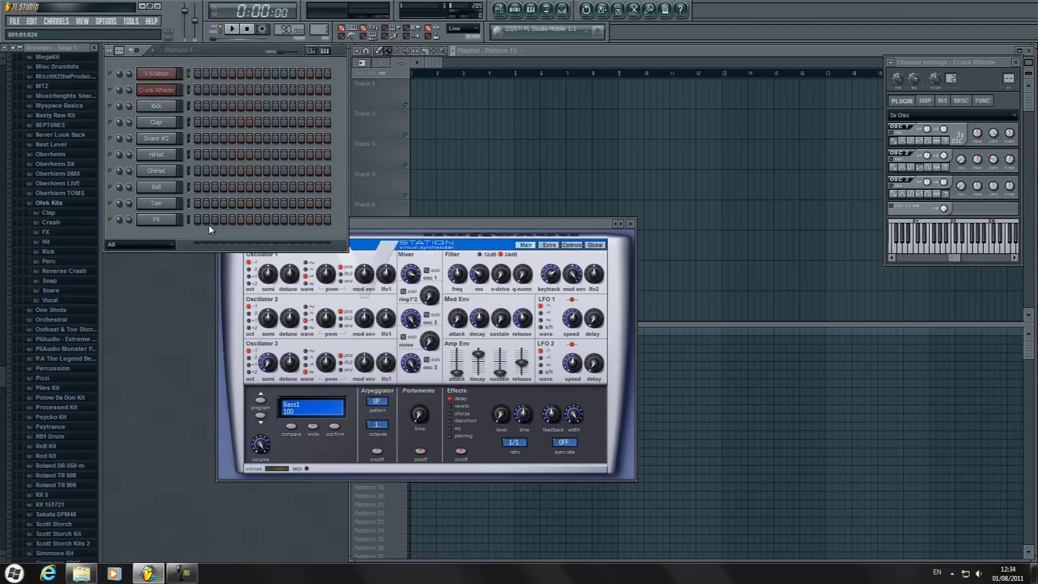
Step: Load the Trance2 preset in the V-Station synthesizer
left_click(462, 225)
left_click(219, 223)
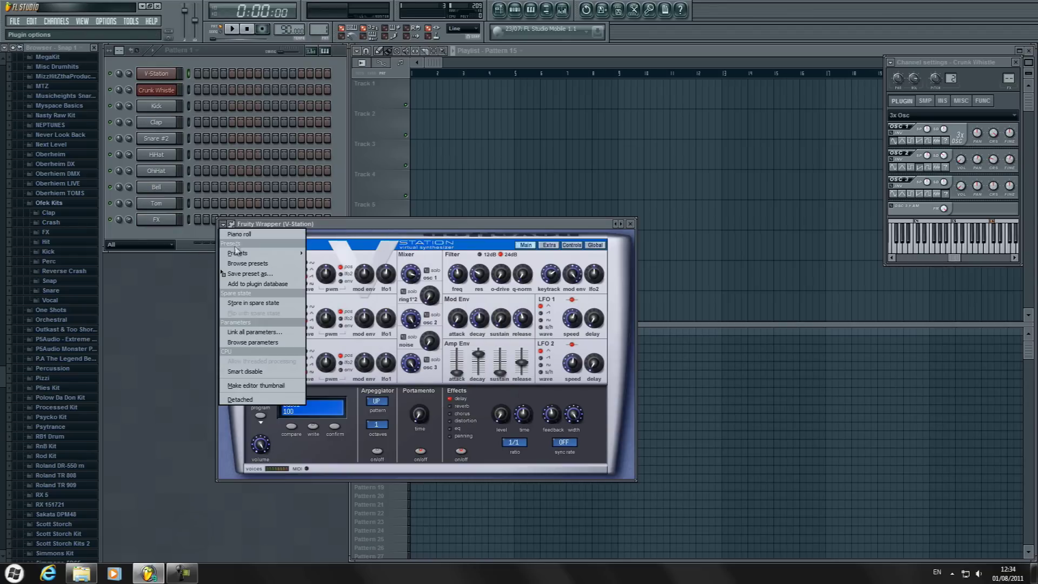
mouse_move(238, 253)
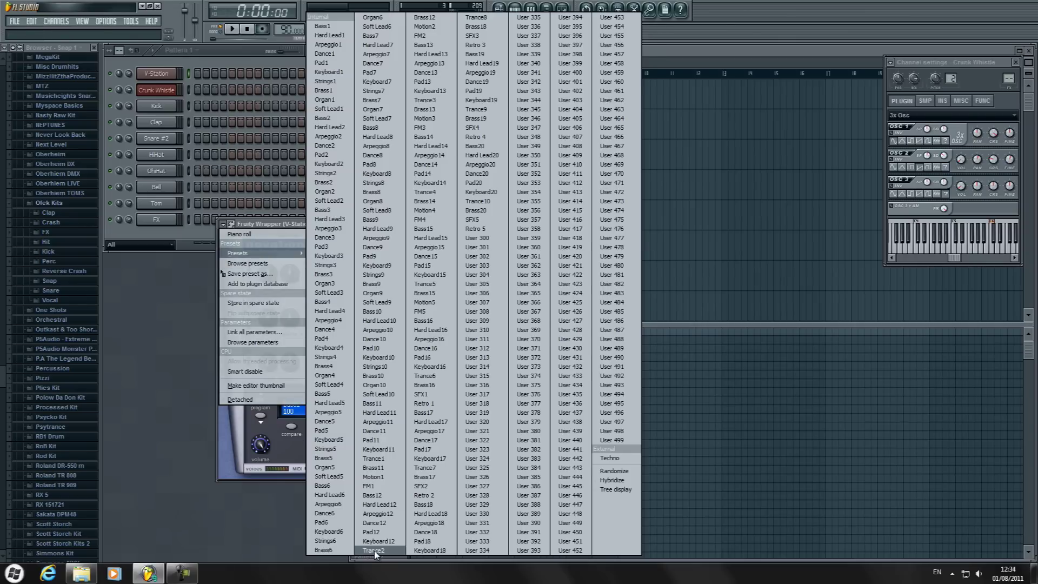
left_click(374, 551)
Step: Open the Trance2 channel's piano roll and place the notes D6, D6, F6, E6, F6, E6 in the first half of bar 1
right_click(165, 65)
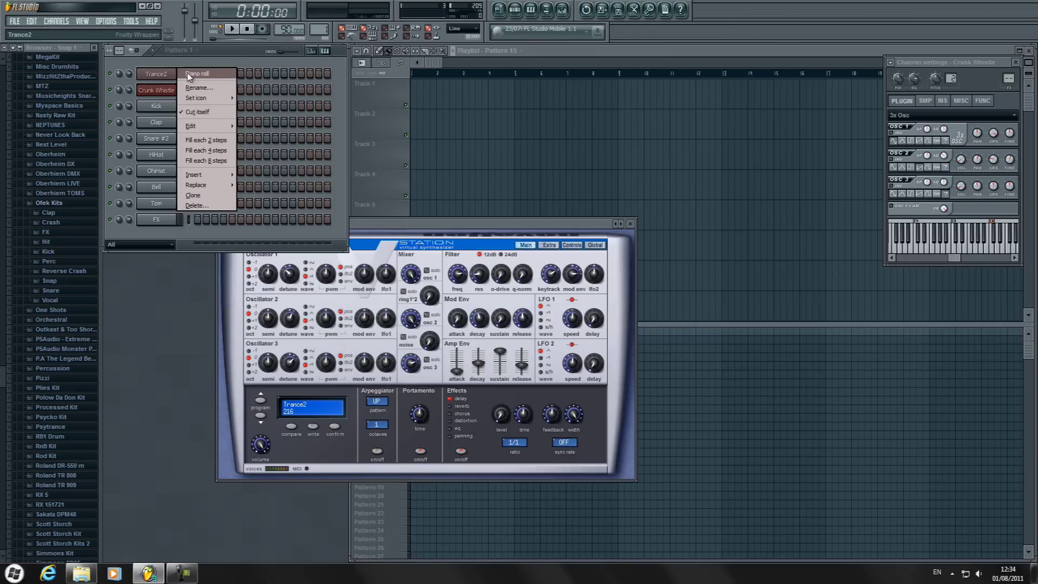
left_click(190, 78)
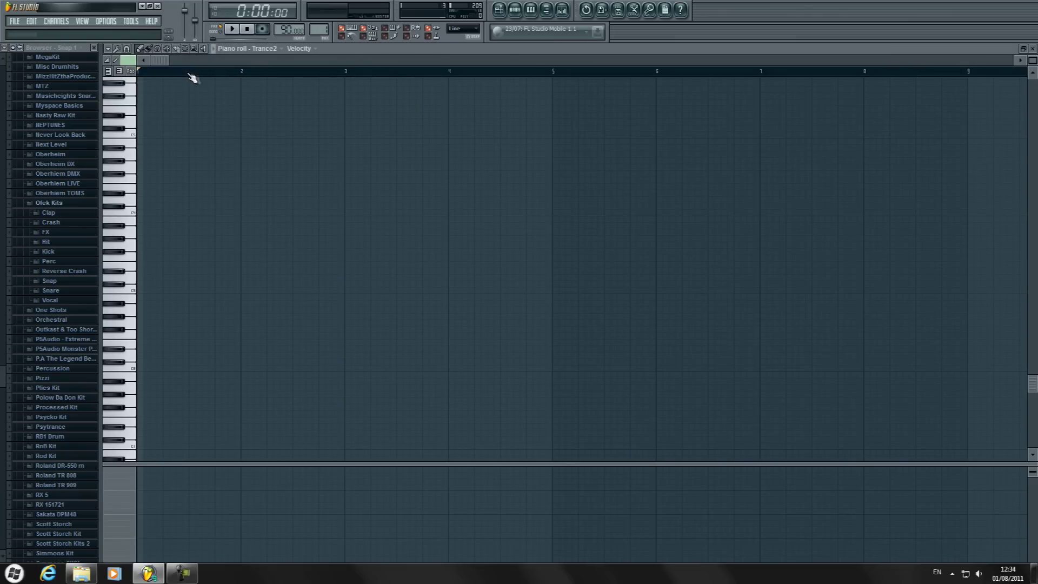
scroll(181, 189, "up", 10)
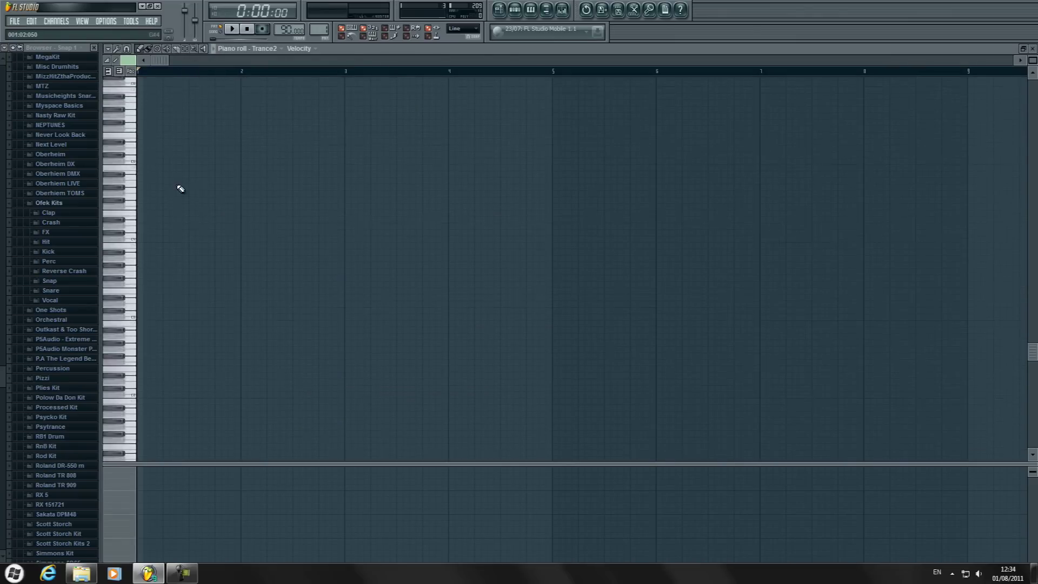
left_click(142, 278)
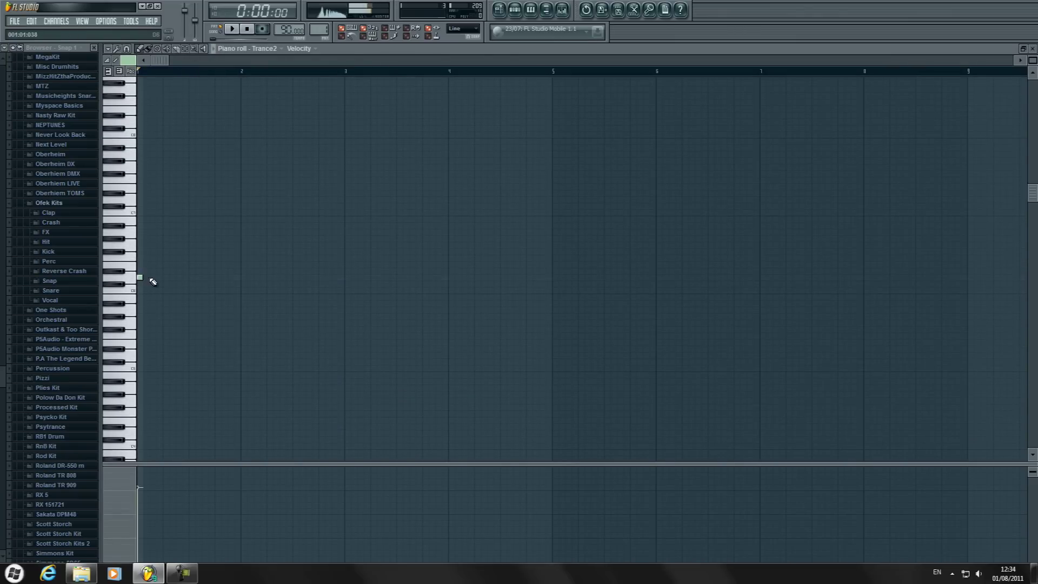
left_click(153, 278)
left_click(165, 258)
left_click(172, 264)
left_click(178, 258)
left_click(185, 265)
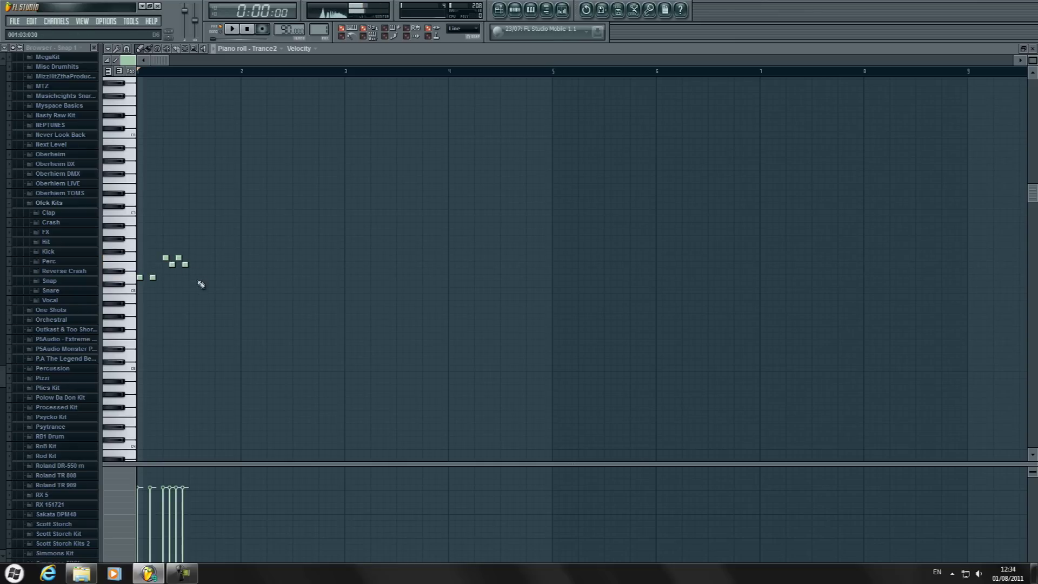
Step: Repeat the notes D6, D6, F6, E6, F6, E6 in the second half of bar 1 and play the melody back
left_click(191, 278)
left_click(204, 277)
left_click(215, 258)
left_click(224, 265)
left_click(230, 257)
left_click(237, 265)
left_click(232, 28)
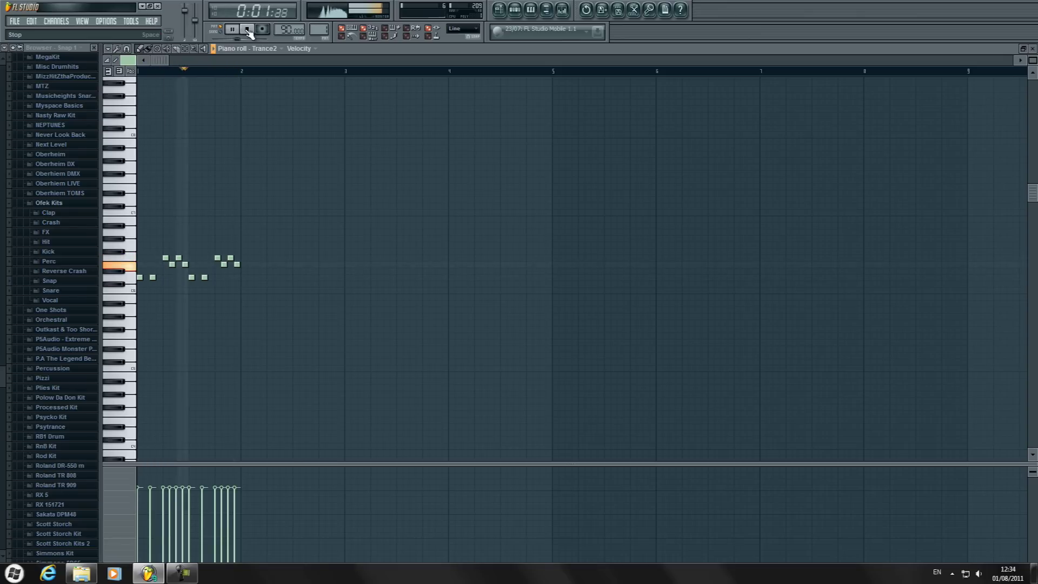
left_click(247, 29)
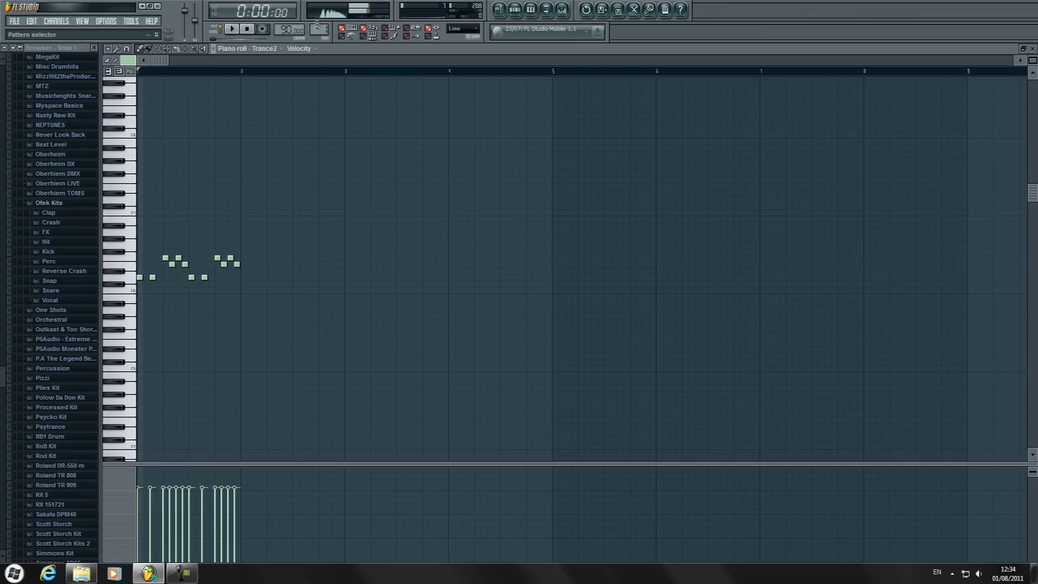
Step: Switch to pattern 2 and place the notes D6, D6, F6, E6, F6, E6 in the first half of bar 1
key("ctrl+a")
key("Delete")
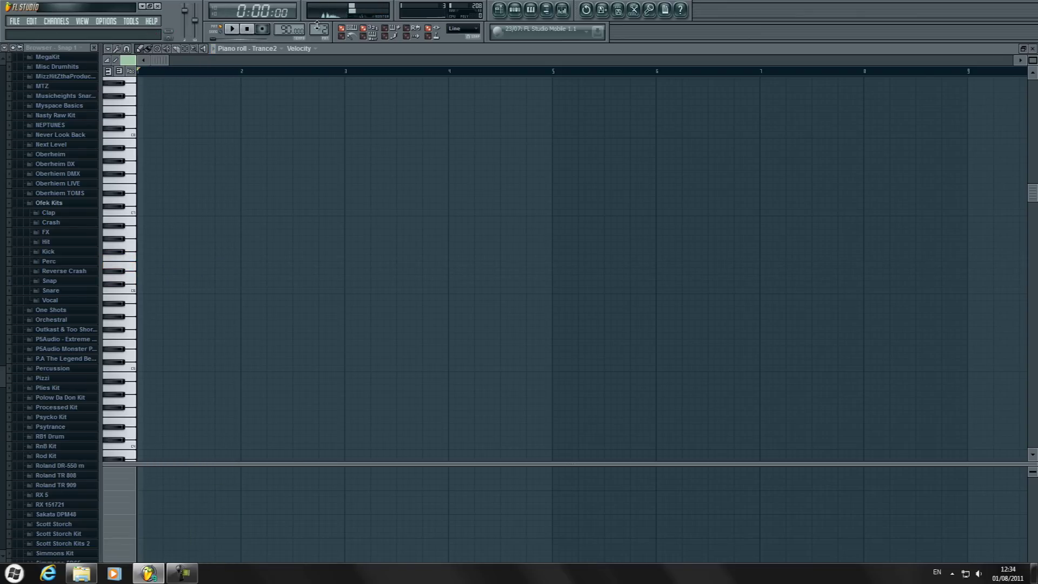
left_click(139, 277)
left_click(152, 277)
left_click(165, 258)
left_click(171, 265)
left_click(179, 258)
left_click(185, 265)
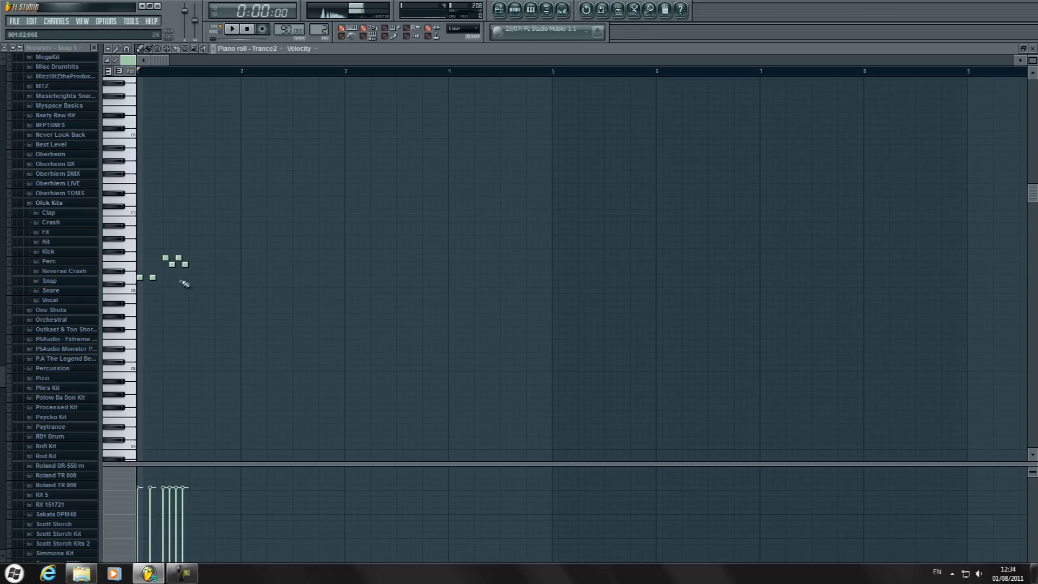
Step: Complete pattern 2's bar with D6, E6, a double-length F6 and E6, and play the pattern back
left_click(190, 277)
left_click(204, 264)
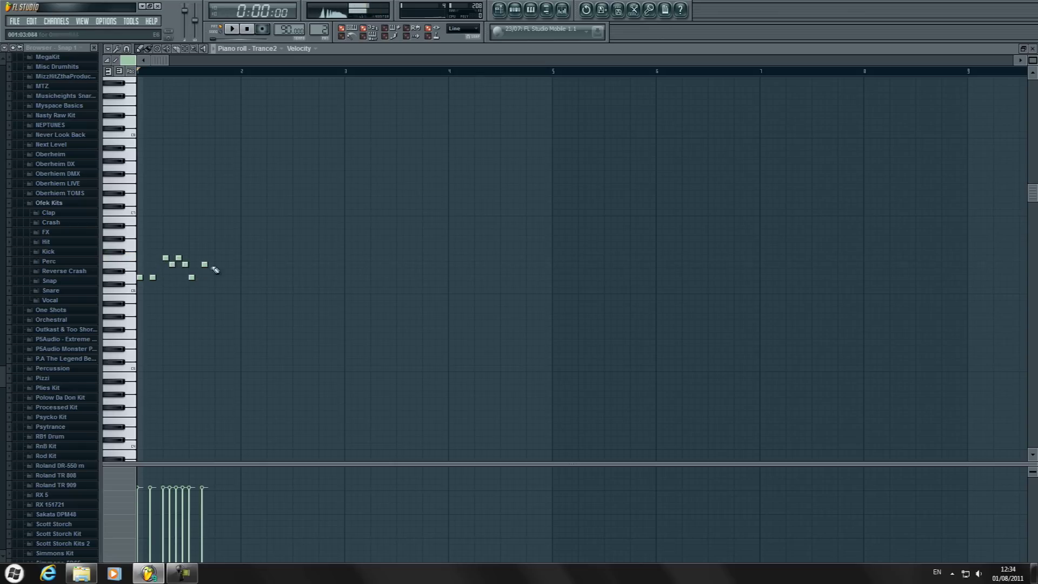
left_click(217, 258)
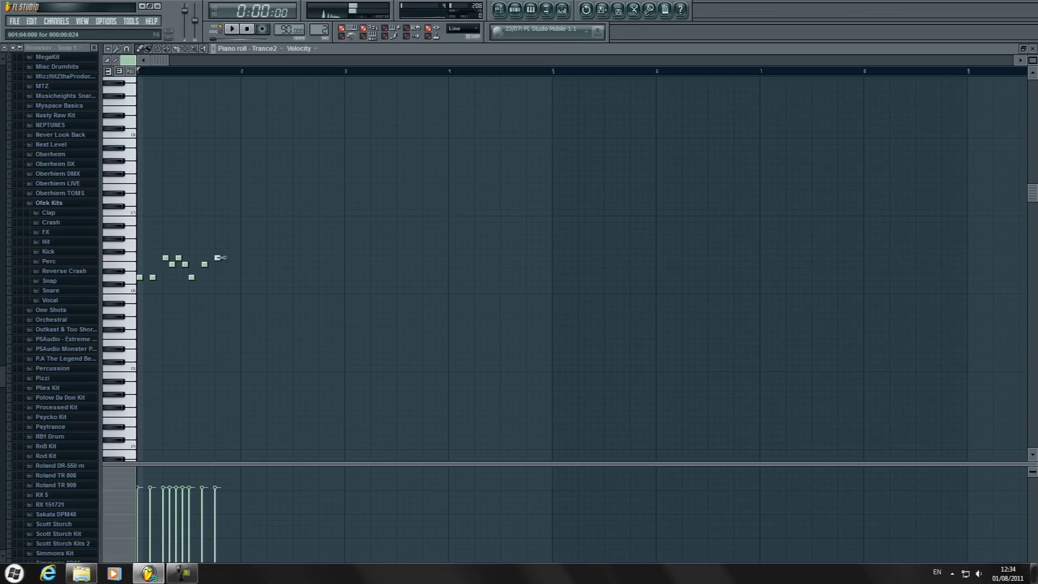
left_click(230, 265)
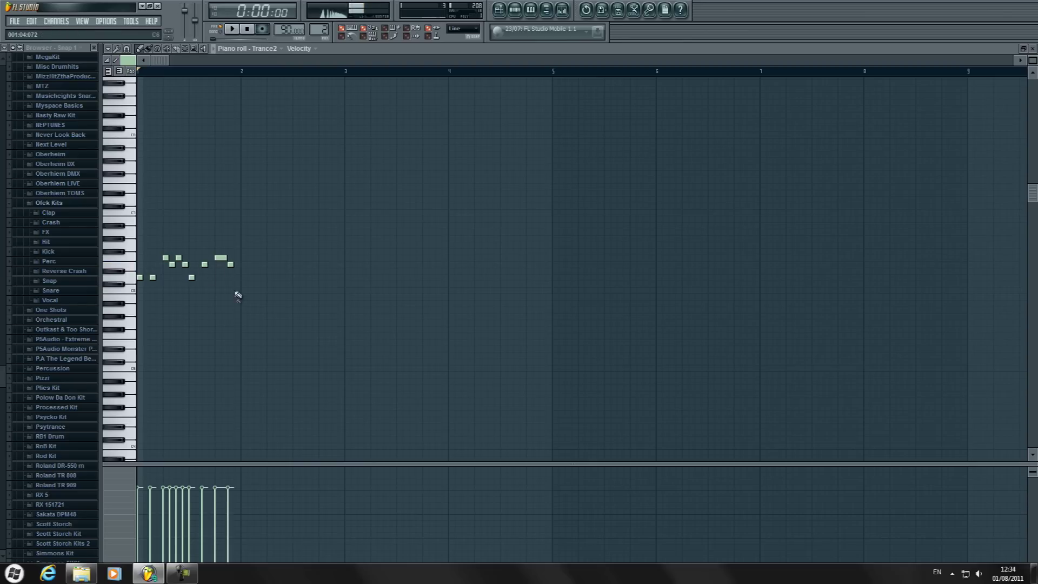
left_click(231, 28)
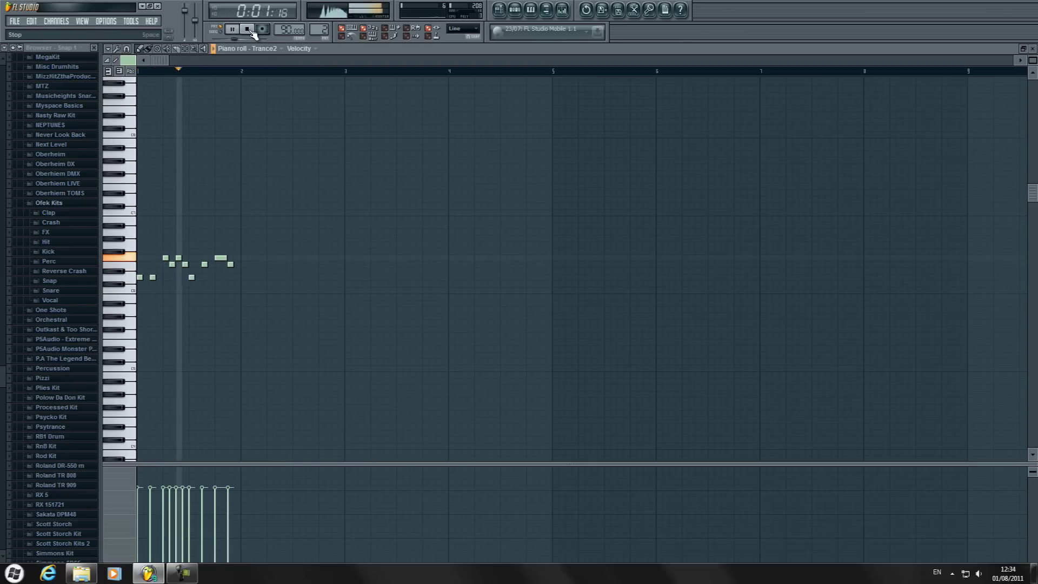
left_click(248, 29)
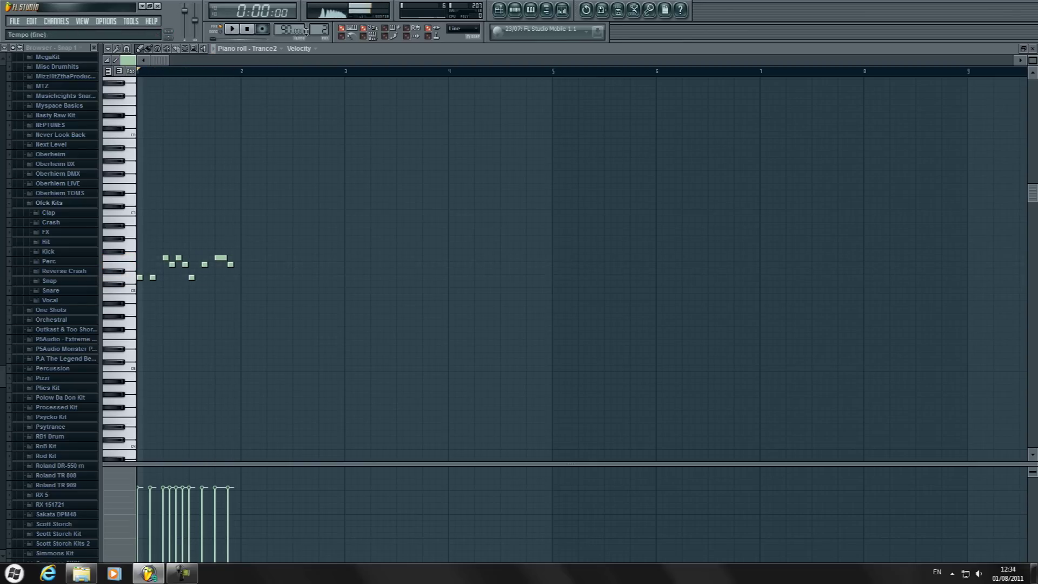
Step: Switch to pattern 3 and place the notes D6, D6, F6, E6, F6, E6 in the first half of bar 1
key("Delete")
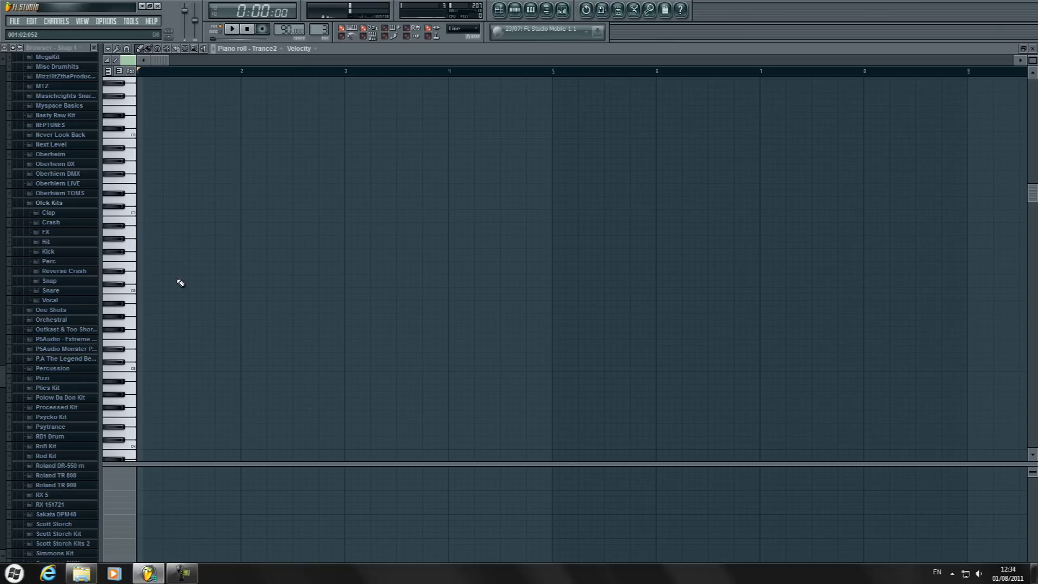
left_click(140, 276)
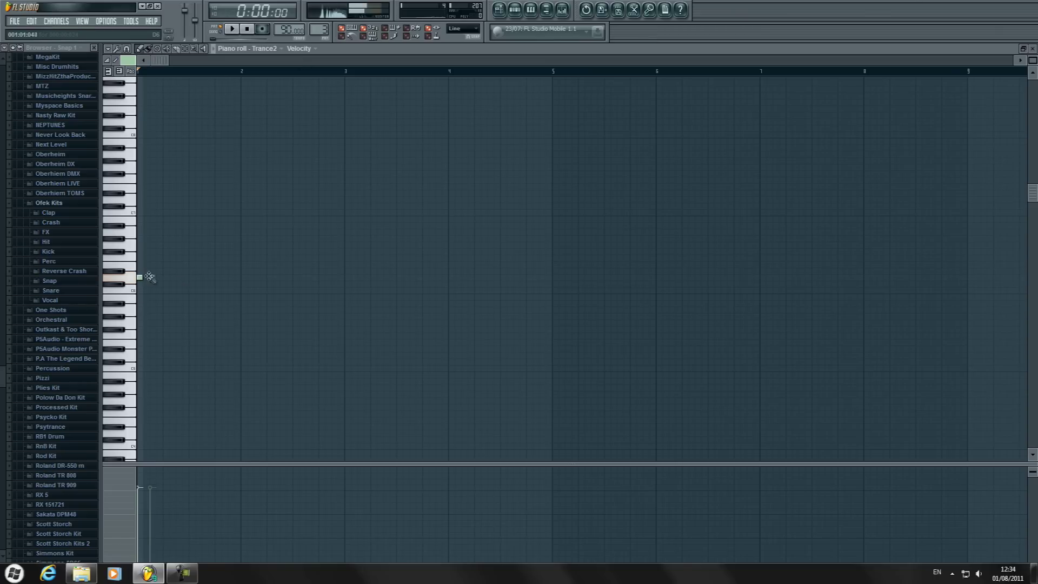
left_click(165, 264)
left_click_drag(165, 260, 167, 259)
left_click(172, 264)
left_click(178, 258)
left_click(184, 264)
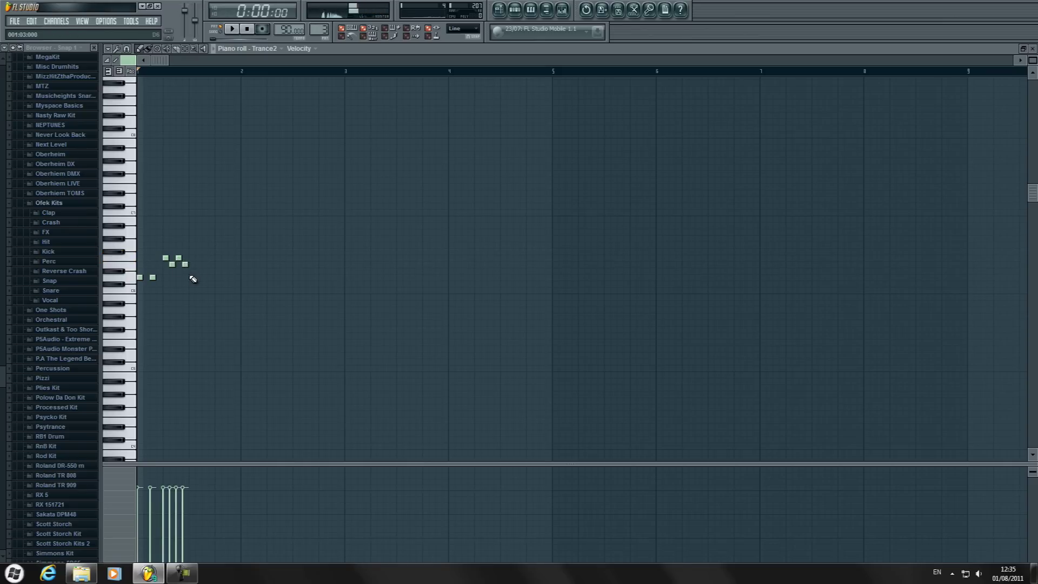
Step: Complete pattern 3's bar with D6, E6, a double-length F6 and a closing D6, and play the pattern back
left_click(192, 277)
left_click(205, 265)
left_click(218, 257)
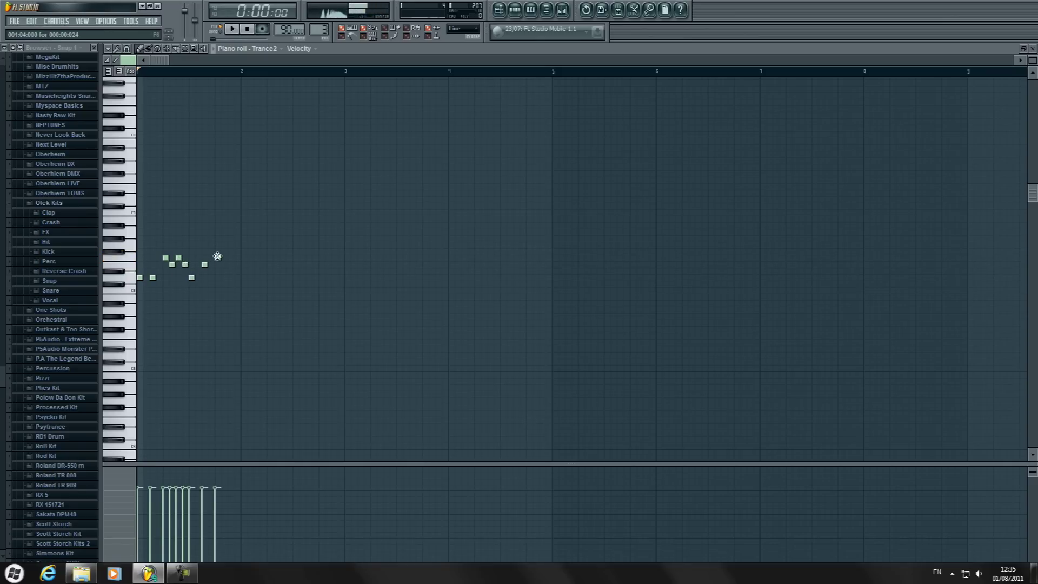
left_click(231, 277)
left_click(234, 31)
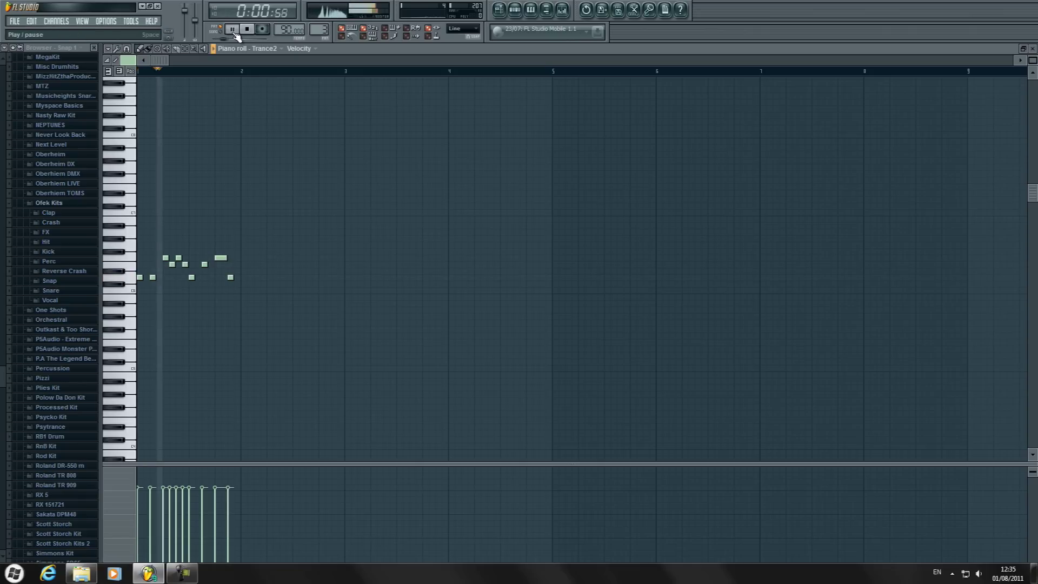
Step: Stop playback and close the piano roll, the V-Station window and the Crunk Whistle channel settings
key("space")
left_click(1032, 48)
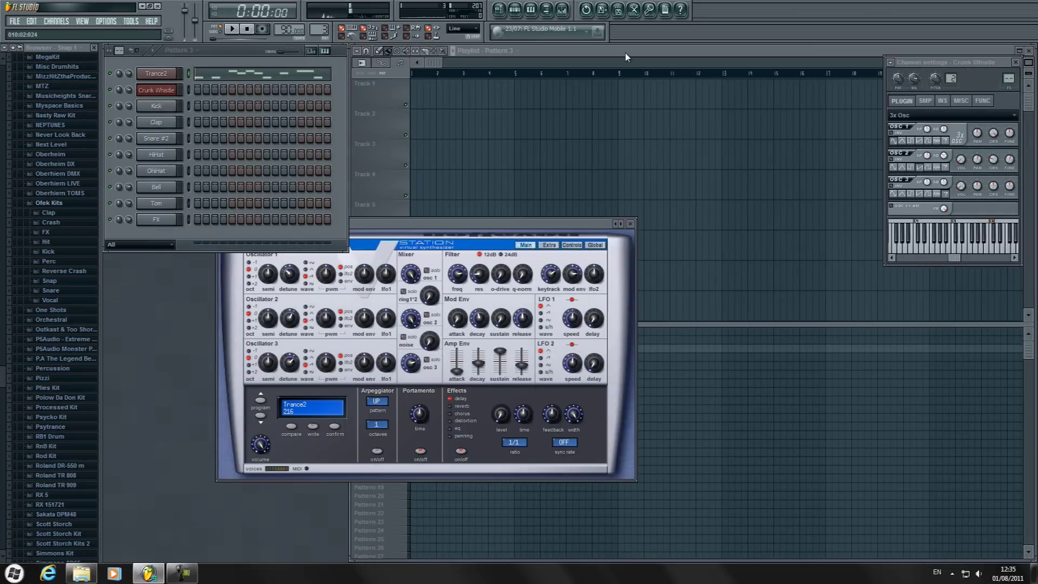
left_click(630, 224)
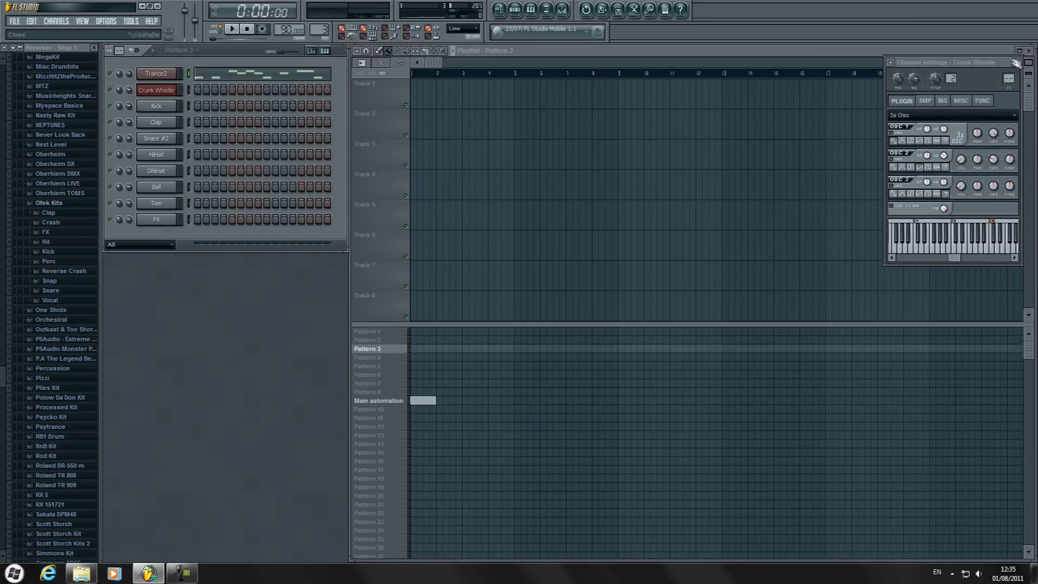
left_click(1015, 63)
Step: Switch to pattern 4, put Kick hits on steps 1, 4, 7, 9, 12 and 15, and play the pattern back
scroll(311, 31, "up", 1)
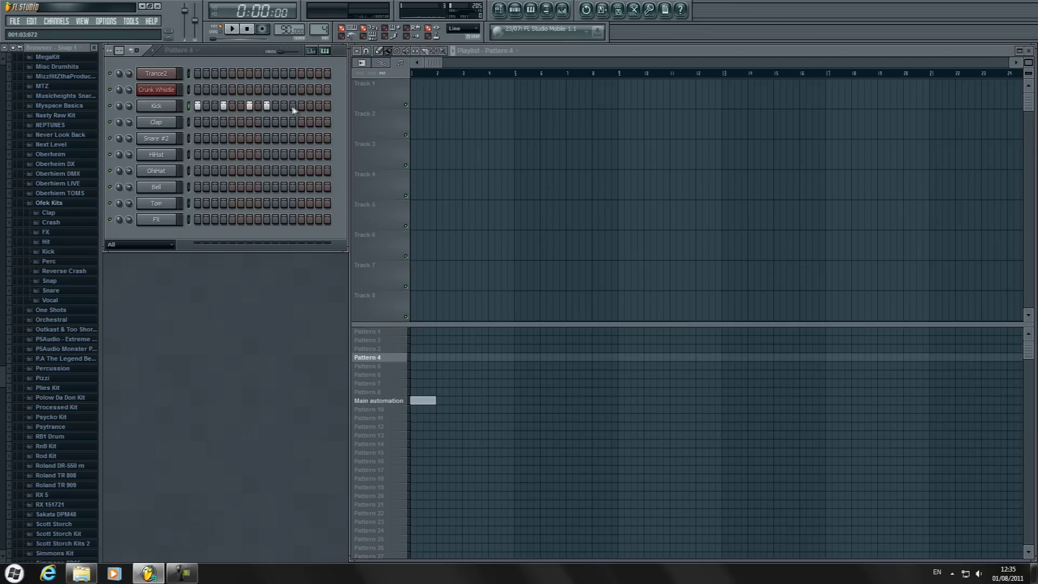
key("space")
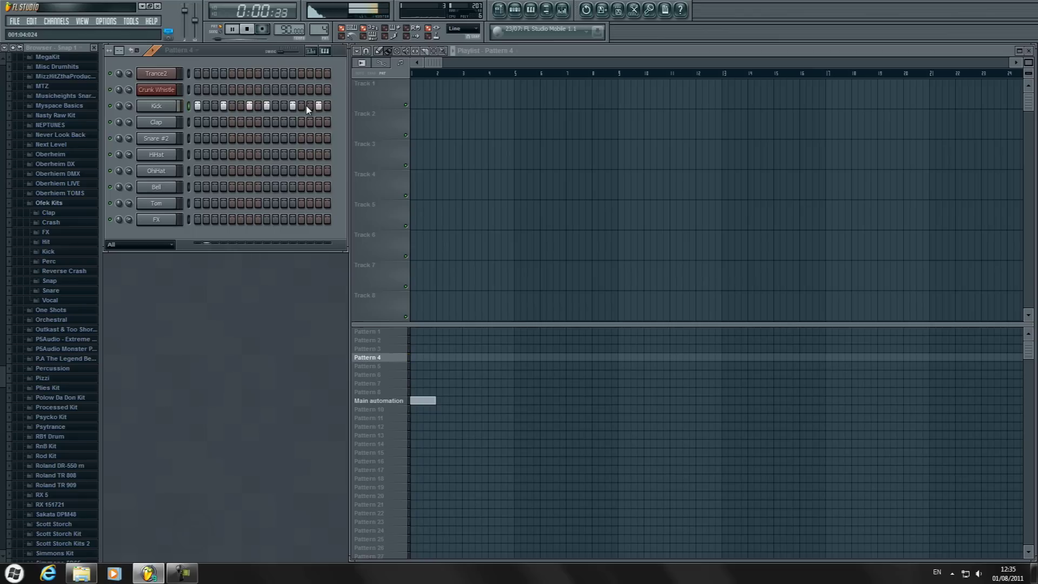
key("space")
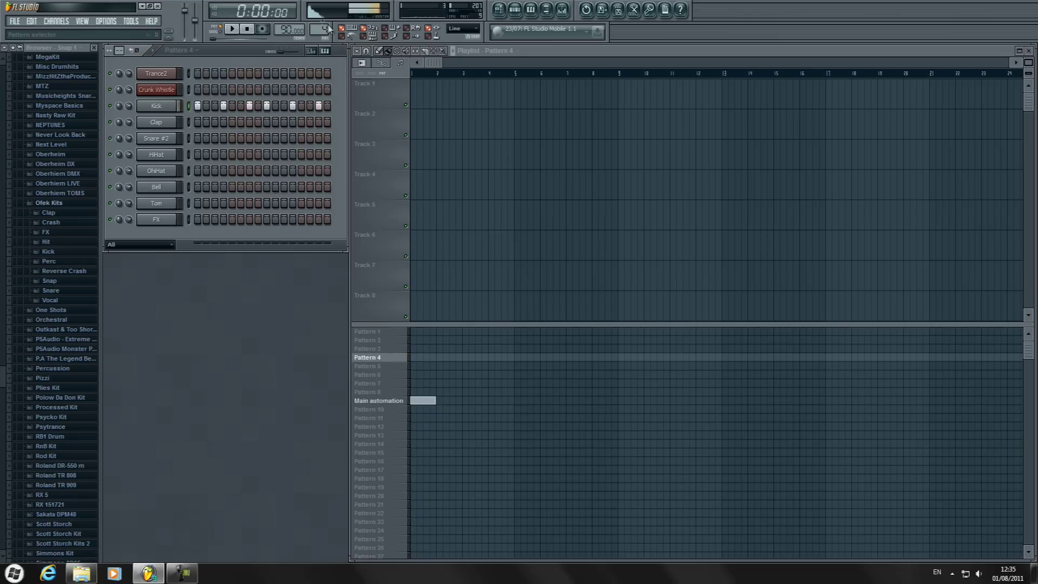
Step: Switch to pattern 5, put Snare #2 hits on steps 1, 4, 7, 9, 12 and 15, and play the pattern back
scroll(324, 31, "up", 1)
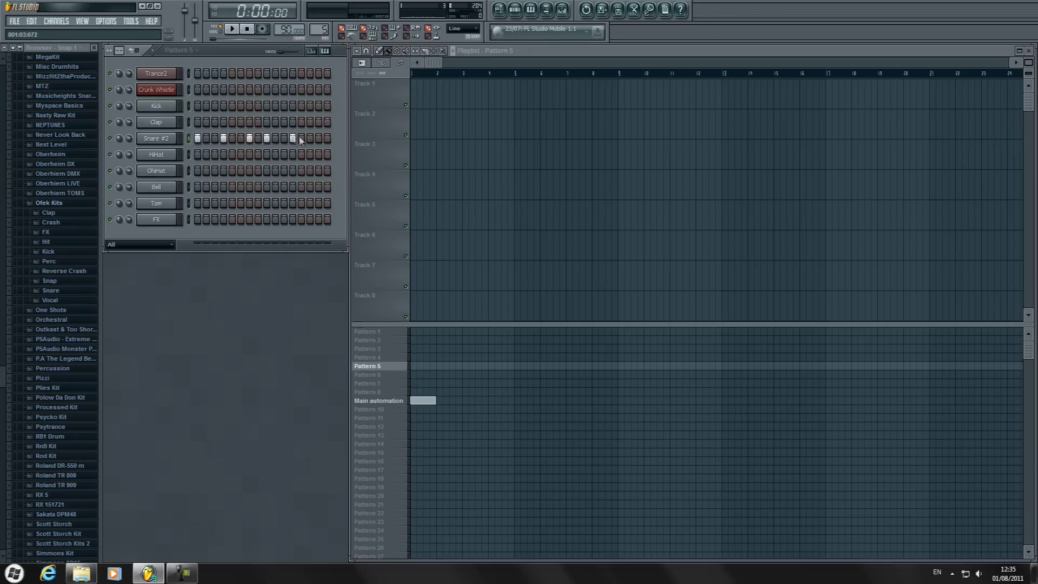
key("space")
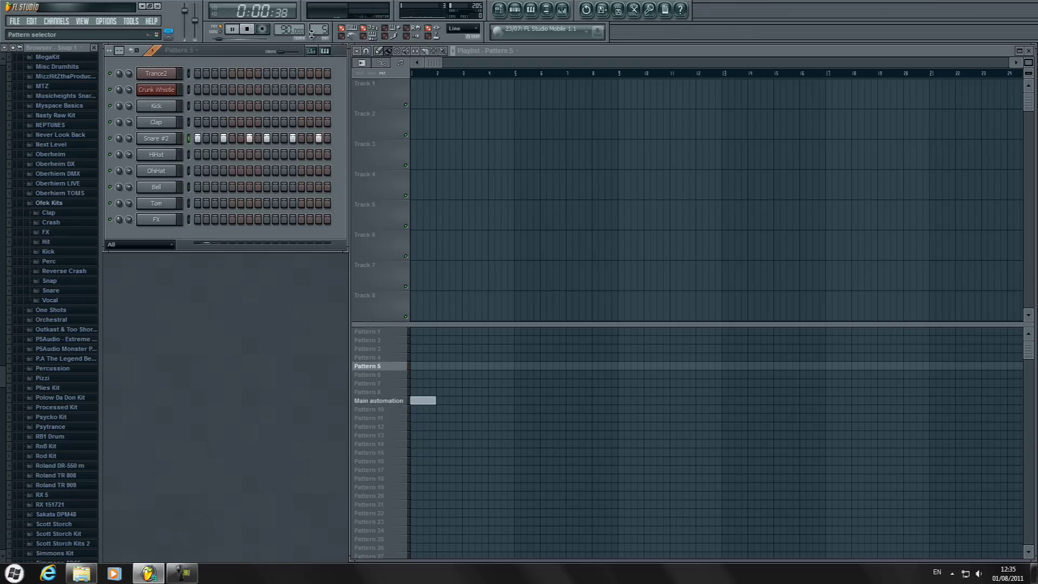
key("space")
Step: Put Clap hits on steps 5 and 13 of pattern 6, and fill pattern 7's bar with sixteenth-note HiHat notes at C5
scroll(312, 34, "up", 1)
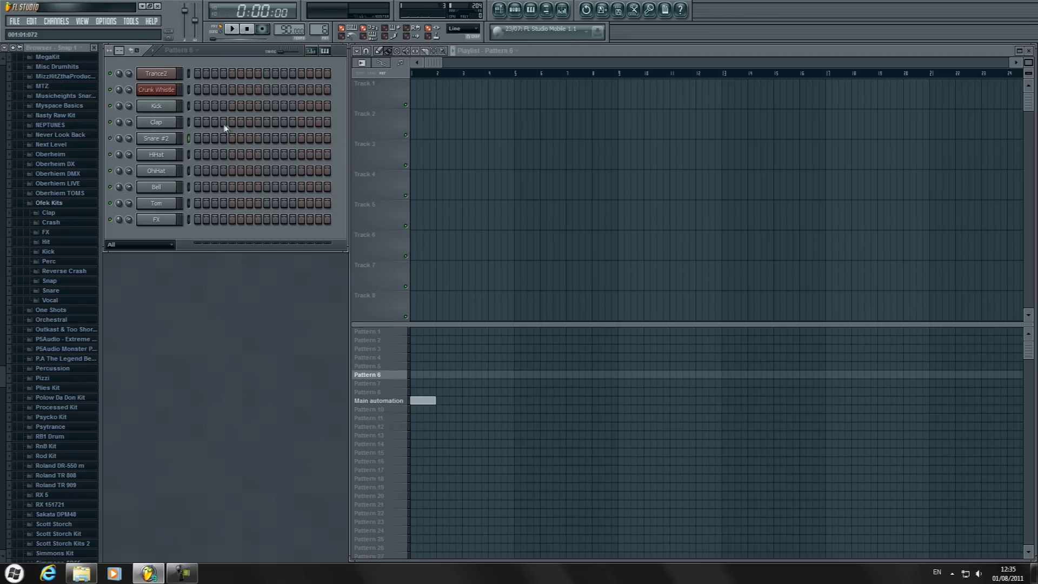
scroll(322, 32, "up", 1)
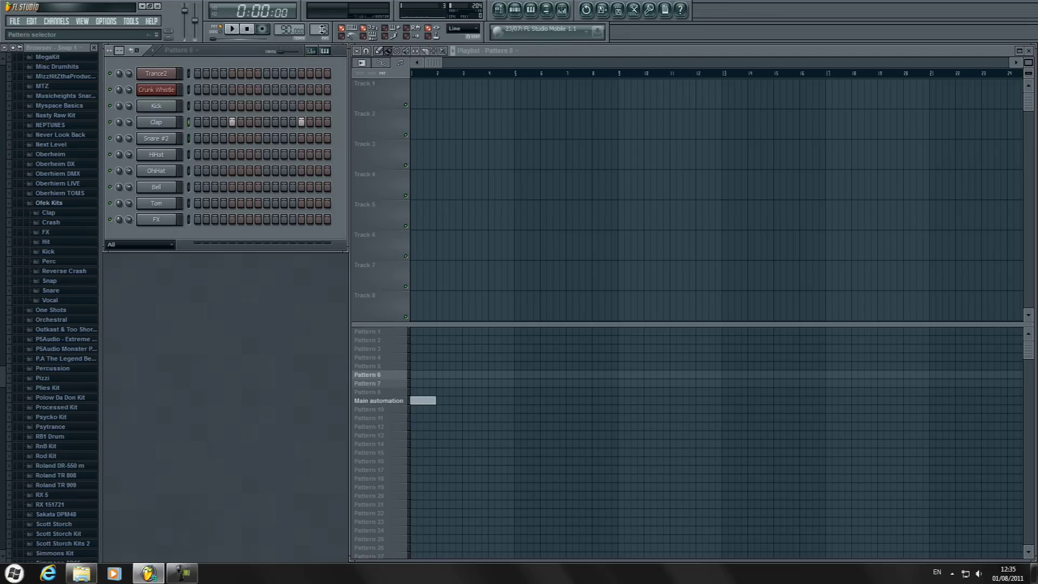
right_click(164, 158)
left_click(194, 156)
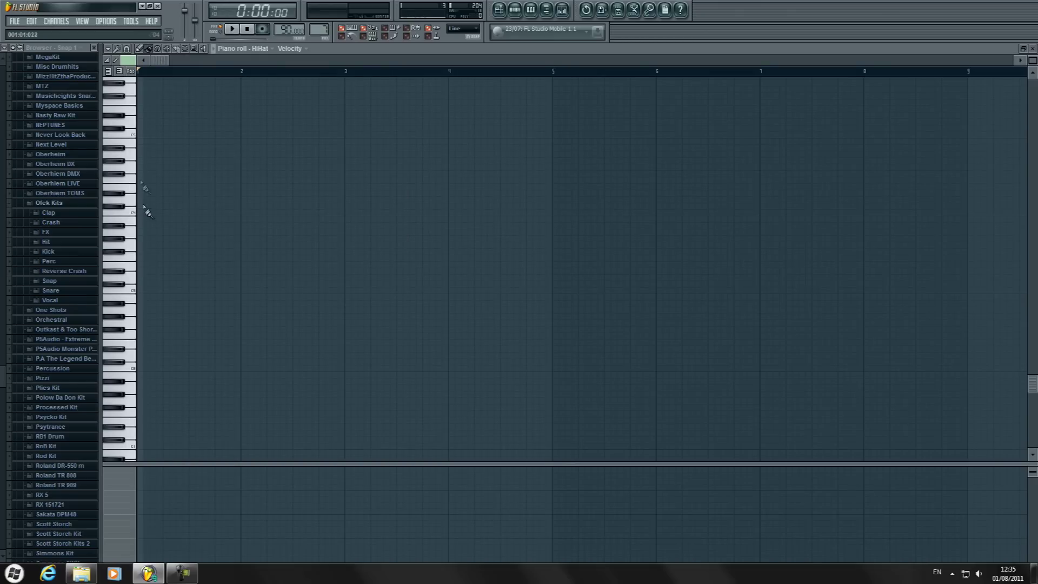
left_click_drag(141, 137, 241, 136)
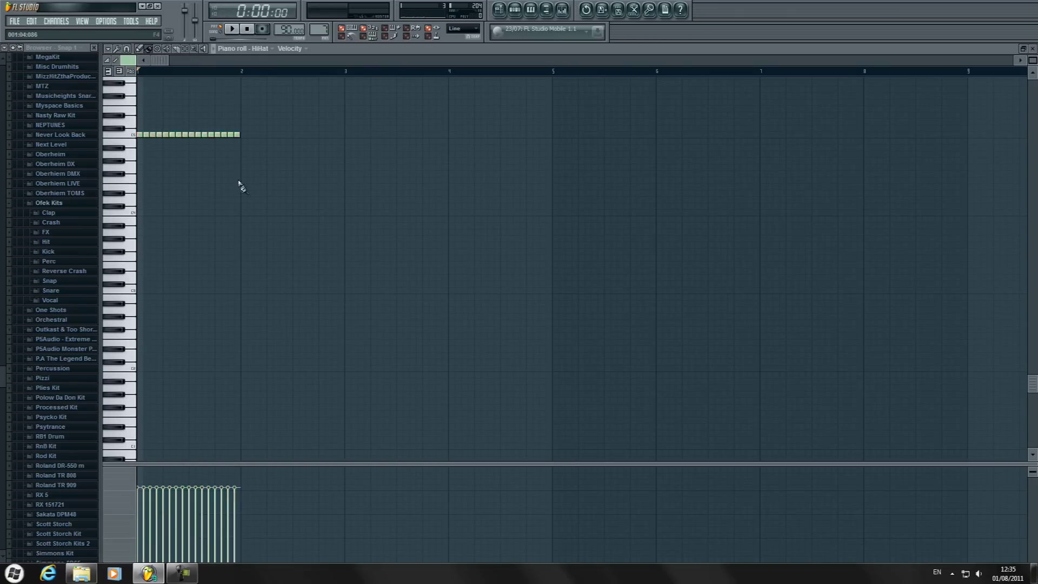
Step: Chop all the HiHat notes with the chopper's Default pattern, play pattern 7 back and close the piano roll
scroll(241, 185, "up", 2)
left_click_drag(244, 161, 95, 194)
left_click(117, 49)
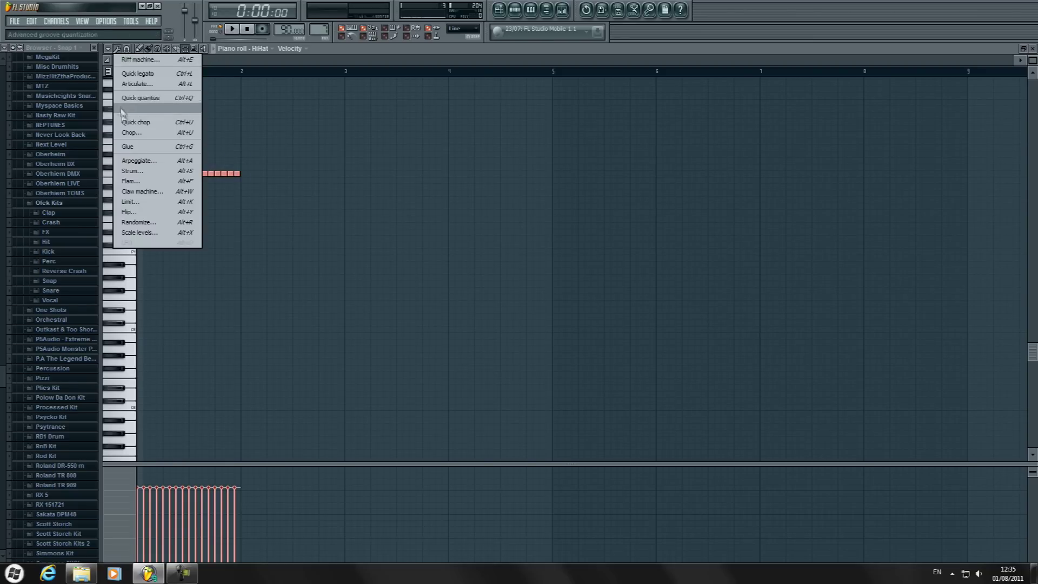
left_click(156, 131)
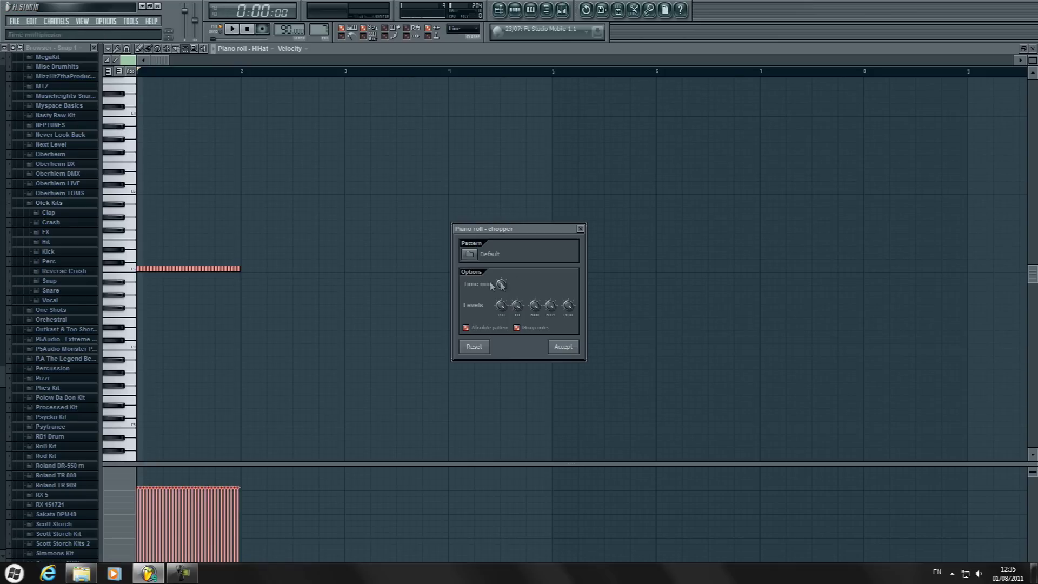
left_click(560, 350)
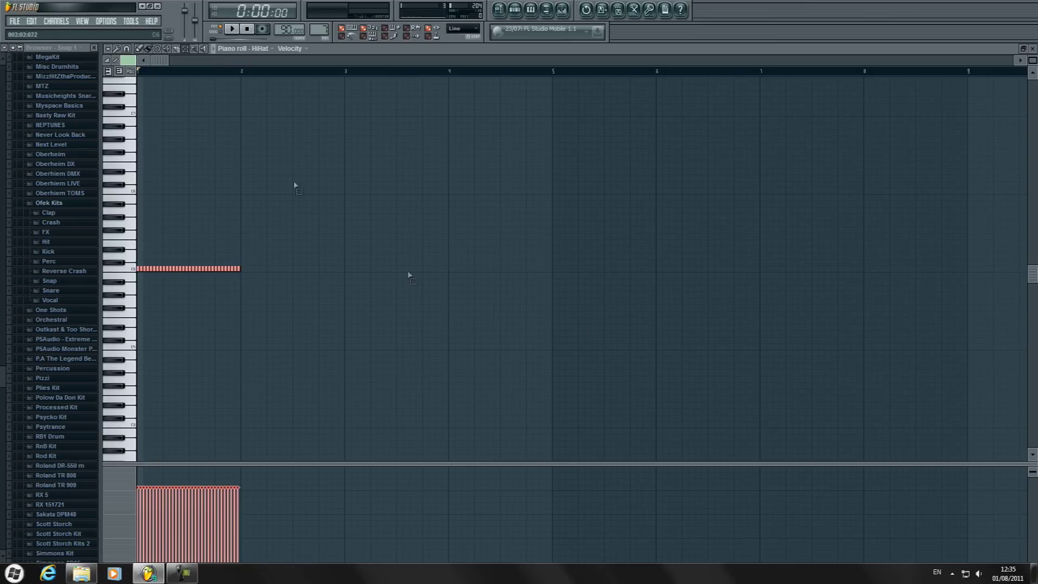
key("space")
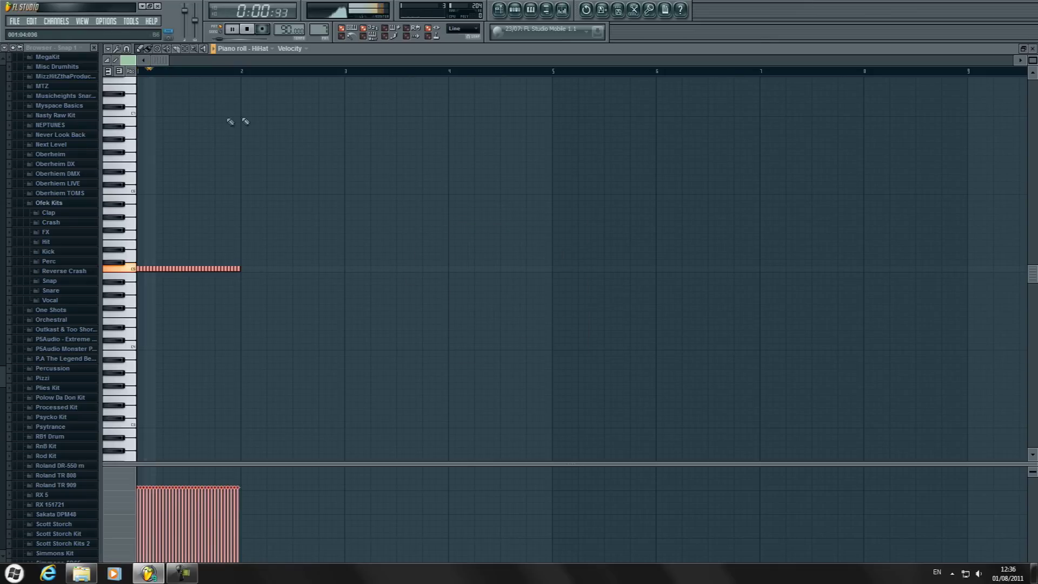
left_click(1032, 48)
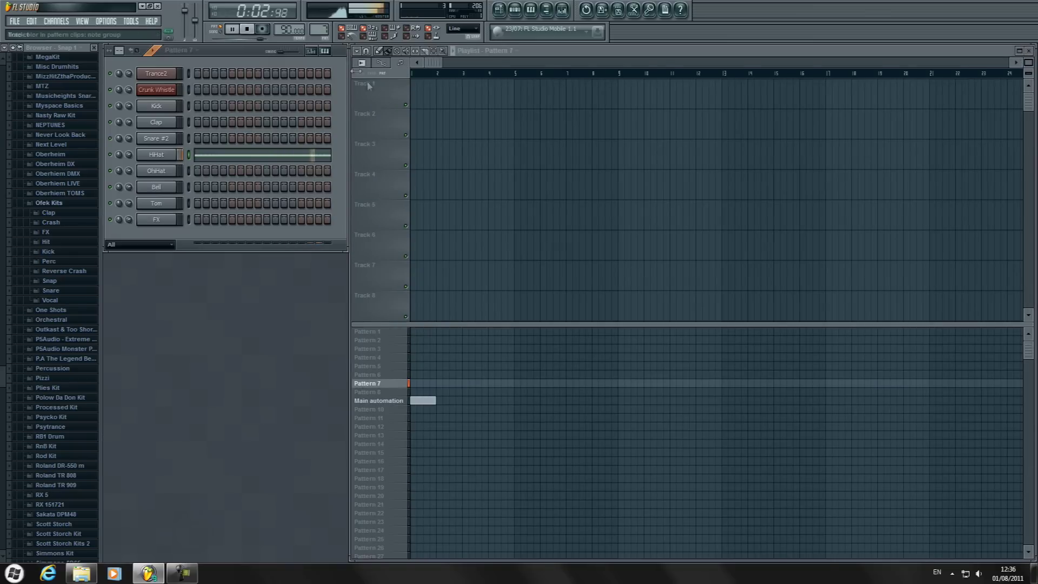
key("space")
Step: Put an OhHat hit on step 7 of pattern 8 and a Bell hit on step 7 of pattern 9
key("KP_Add")
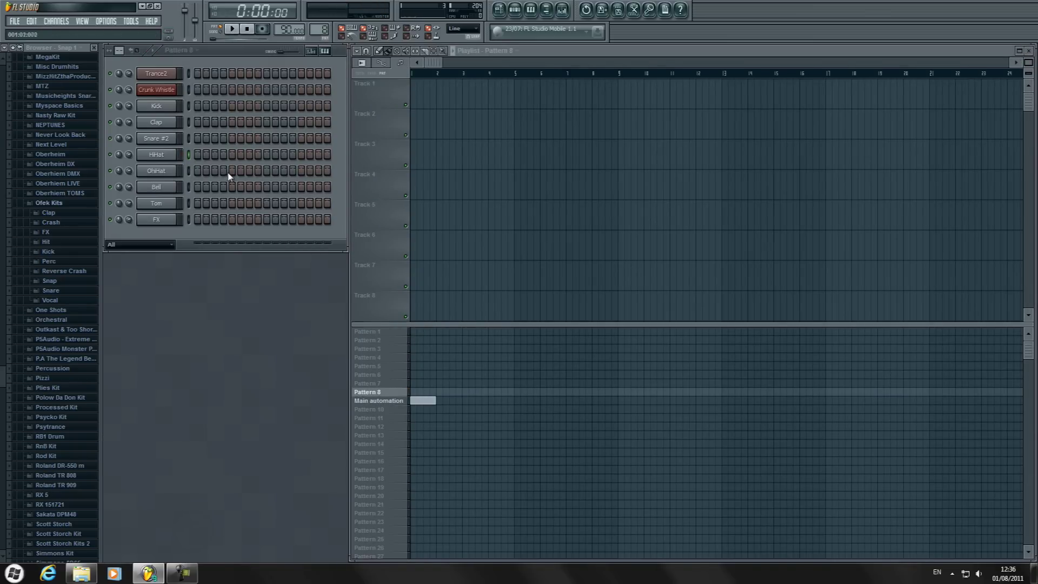
left_click(250, 172)
scroll(312, 26, "up", 1)
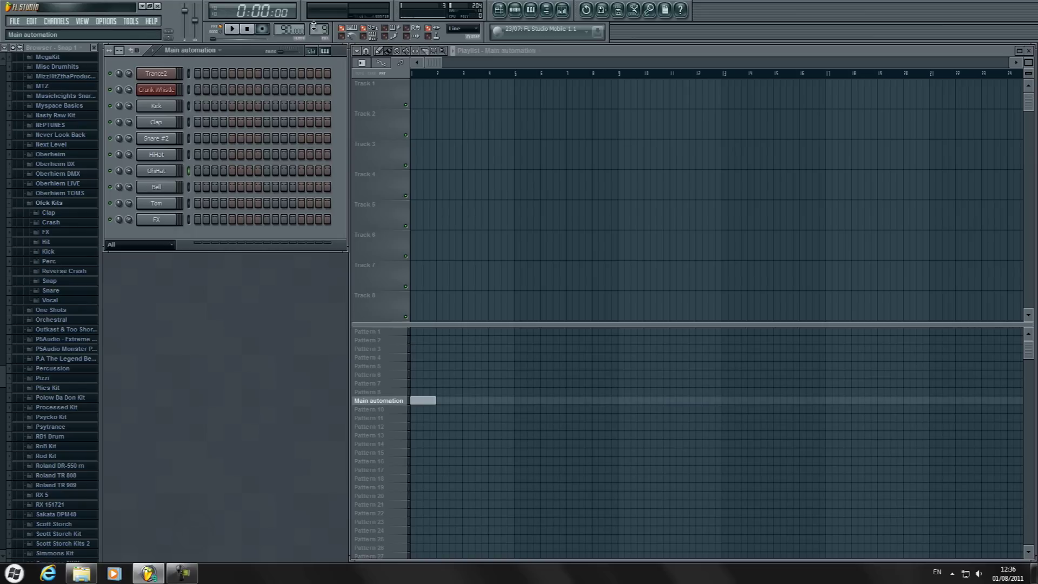
Step: Switch to pattern 10 and place Tom notes at C5 on steps 1, 4, 7, 11 and 13 in the piano roll
scroll(326, 28, "up", 1)
right_click(172, 203)
left_click(189, 204)
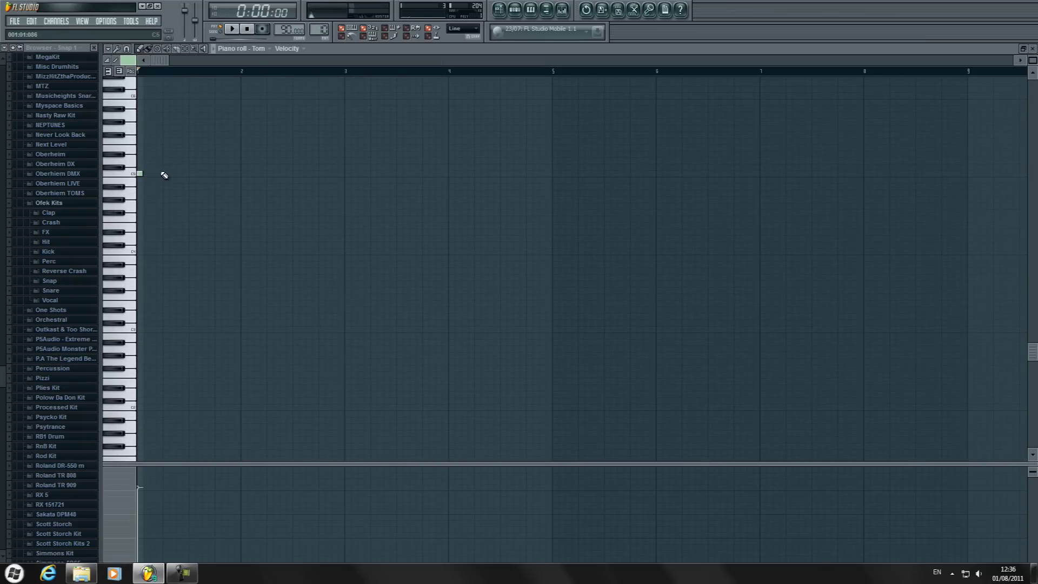
left_click(160, 175)
left_click(179, 174)
left_click(204, 174)
left_click(217, 174)
Step: End the Tom bar with the descending notes B4, A4 and G4 on steps 14 to 16, and play the pattern back
left_click(223, 174)
left_click(234, 199)
right_click(234, 199)
left_click(230, 193)
left_click(236, 206)
left_click(231, 29)
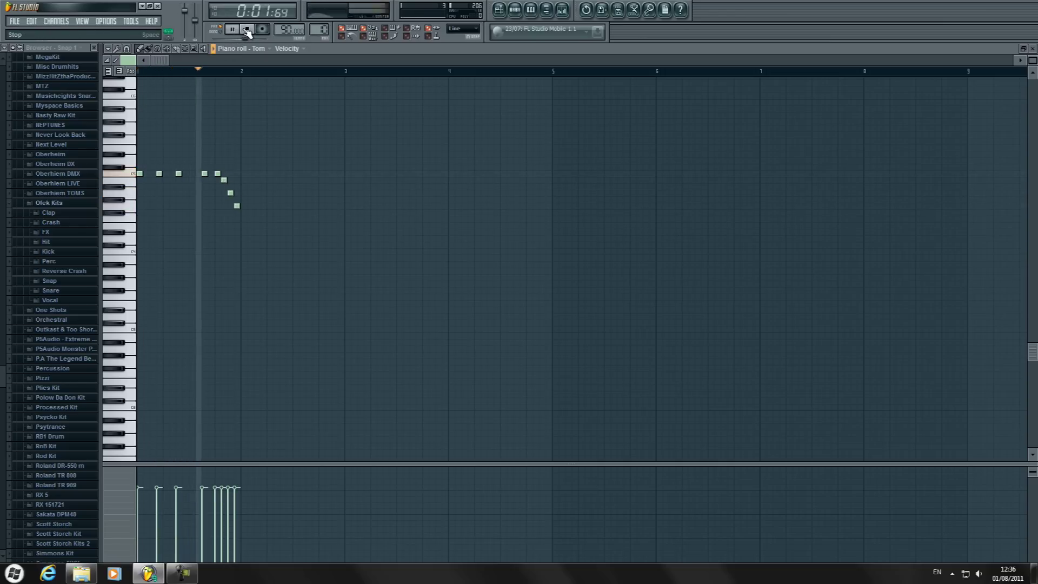
left_click(247, 30)
Step: Switch to pattern 11, place an FX note at C5 lasting three beats from the bar's start, and play the pattern back
scroll(320, 29, "up", 1)
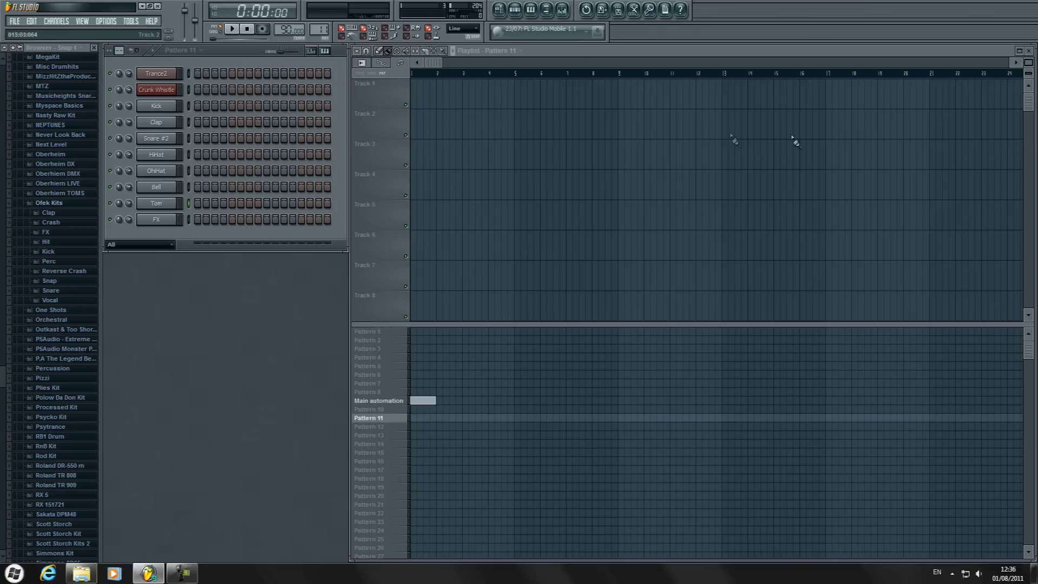
right_click(157, 218)
left_click(195, 219)
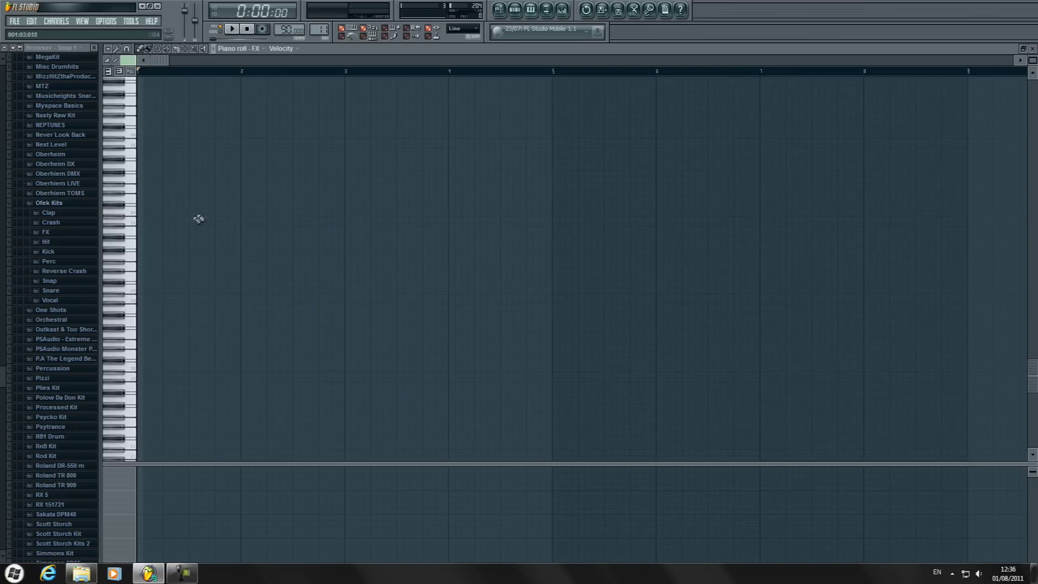
left_click(139, 155)
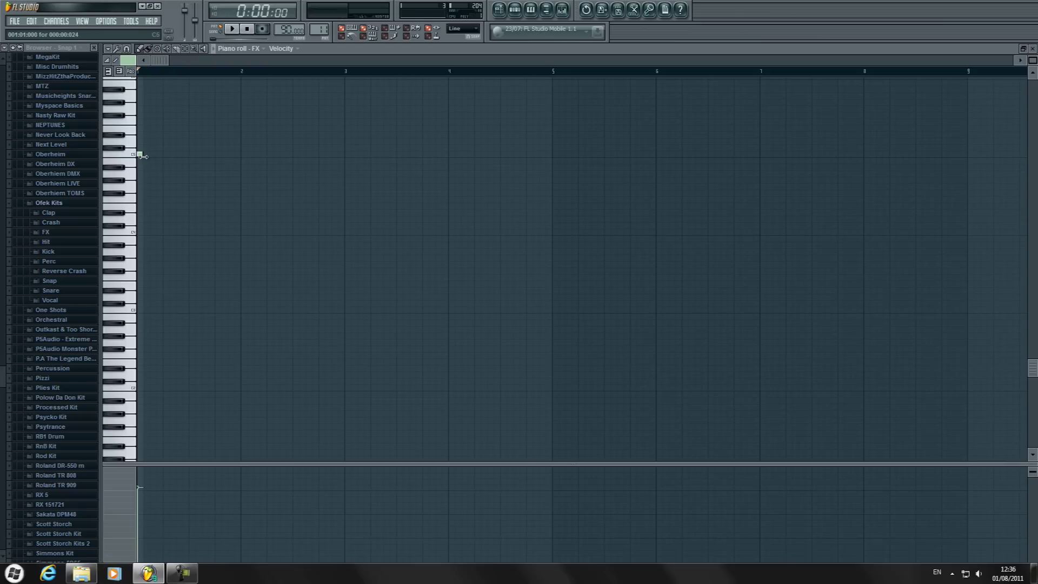
left_click_drag(143, 156, 221, 154)
left_click(232, 29)
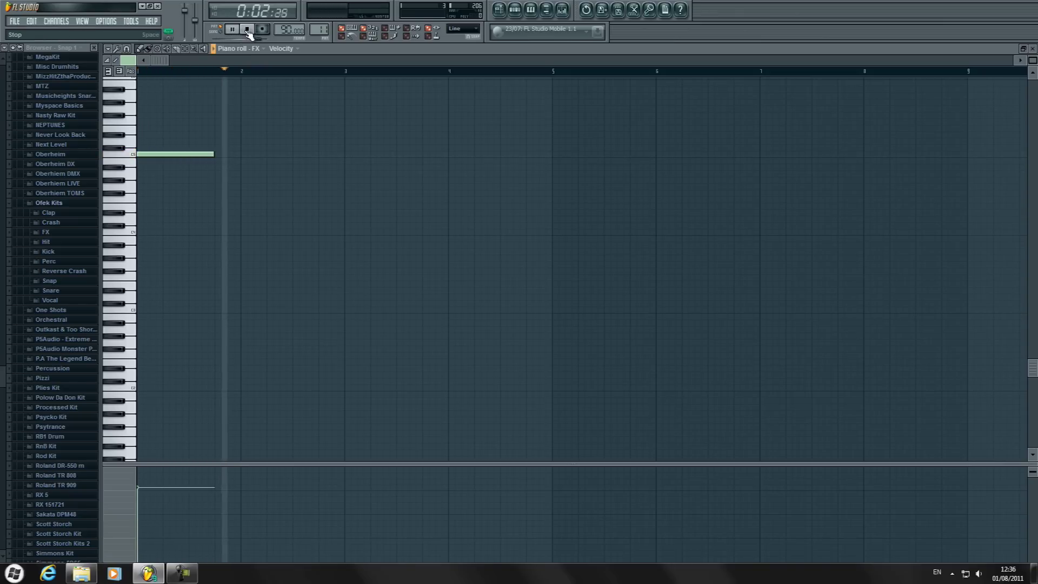
left_click(247, 28)
left_click(1028, 52)
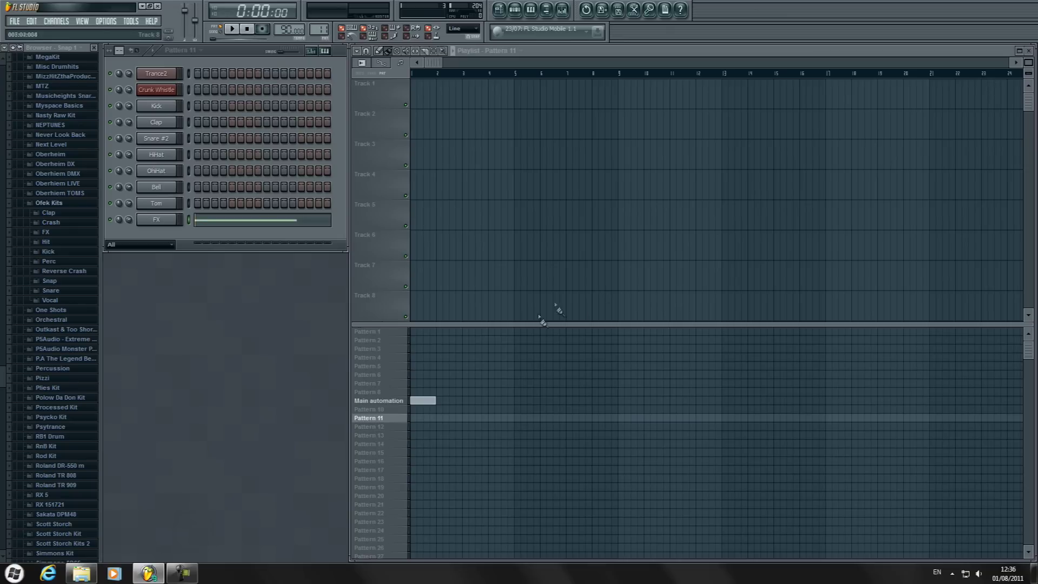
Step: Clear the custom name of the Main automation pattern and remove its clip from bar 1 of the playlist
right_click(382, 403)
left_click(394, 402)
key("Delete")
key("Return")
right_click(423, 401)
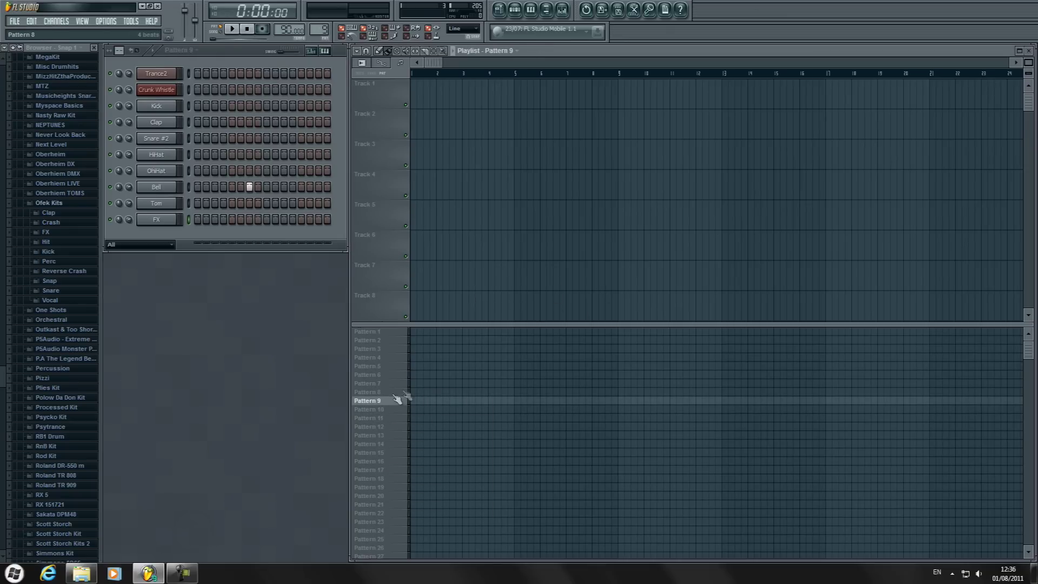
Step: Step through patterns 1, 10 and 11, and put a single Kick hit on step 1 of pattern 12
left_click(373, 332)
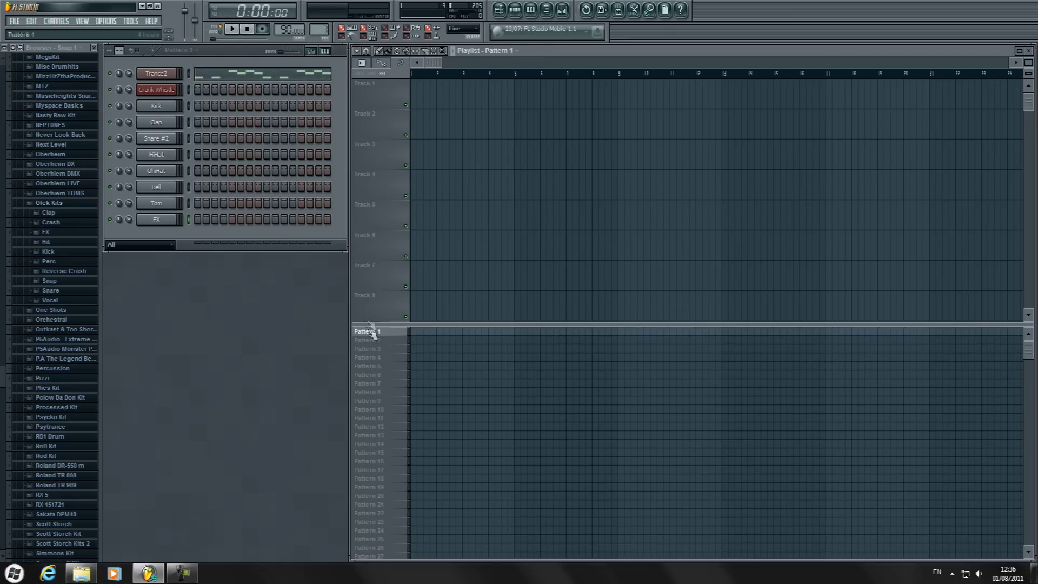
left_click(382, 410)
left_click(385, 418)
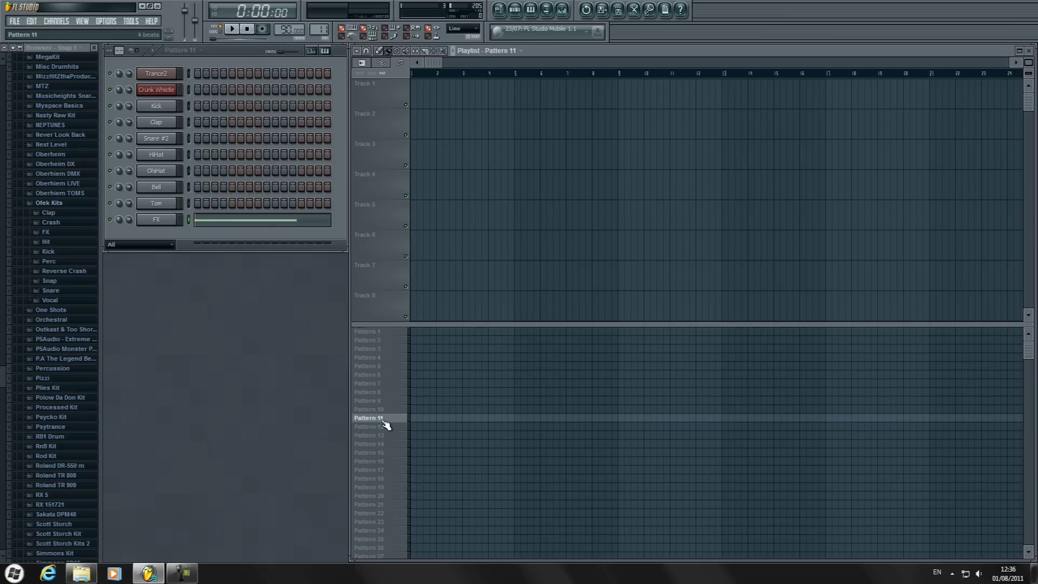
left_click(386, 427)
left_click(197, 105)
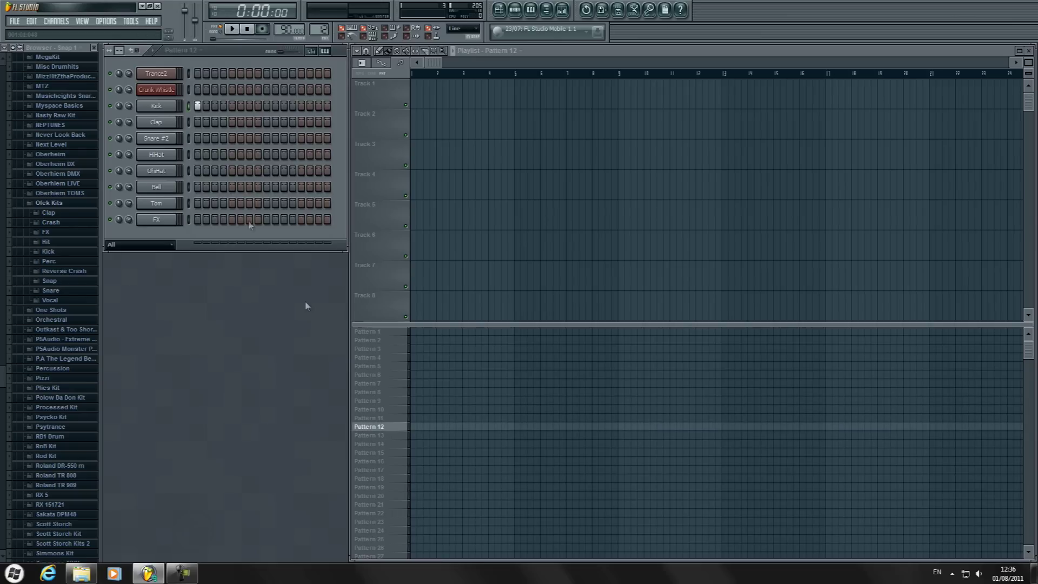
Step: Select pattern 1 and fill bars 1 to 8 of its row in the playlist
left_click(385, 436)
left_click(368, 331)
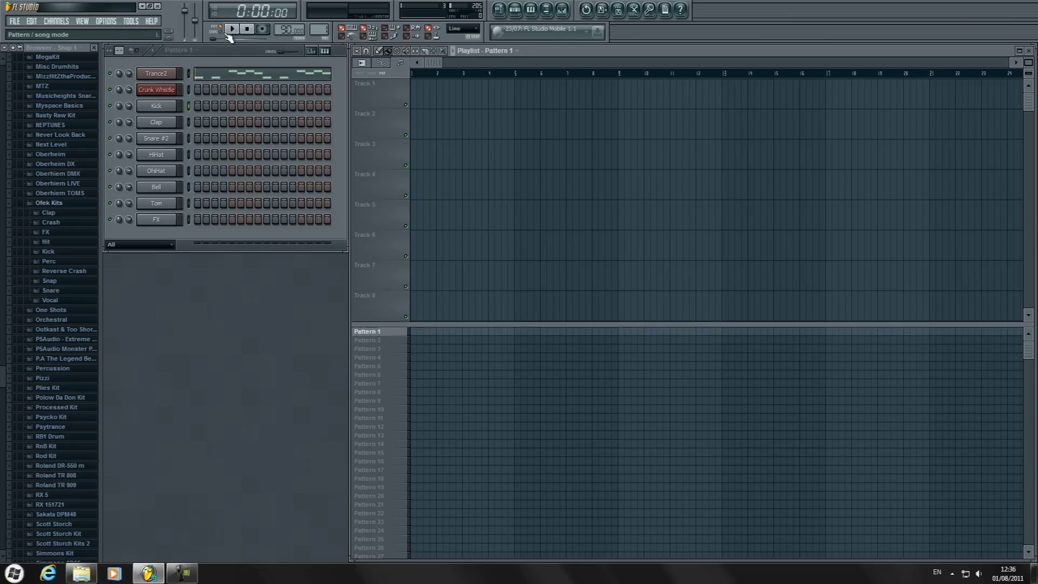
left_click_drag(417, 336, 494, 340)
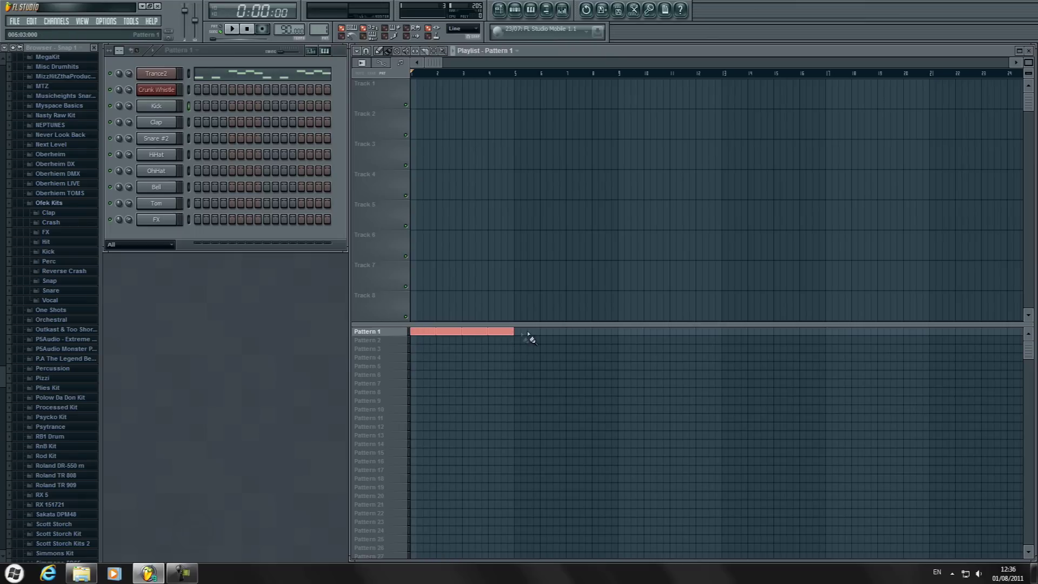
left_click_drag(515, 334, 595, 333)
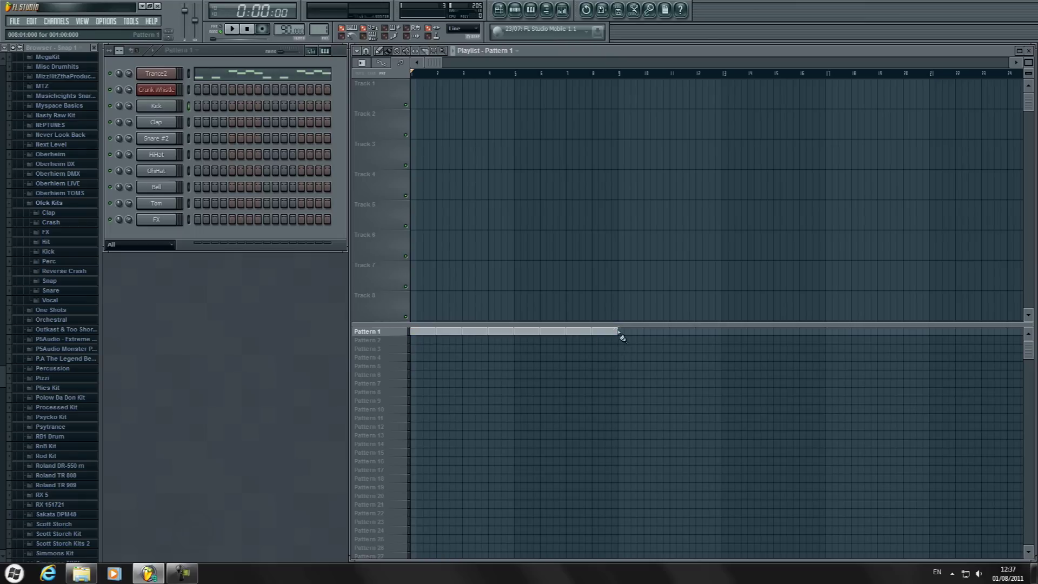
Step: Select pattern 5 and fill bars 5 to 8 of its row in the playlist
left_click(377, 366)
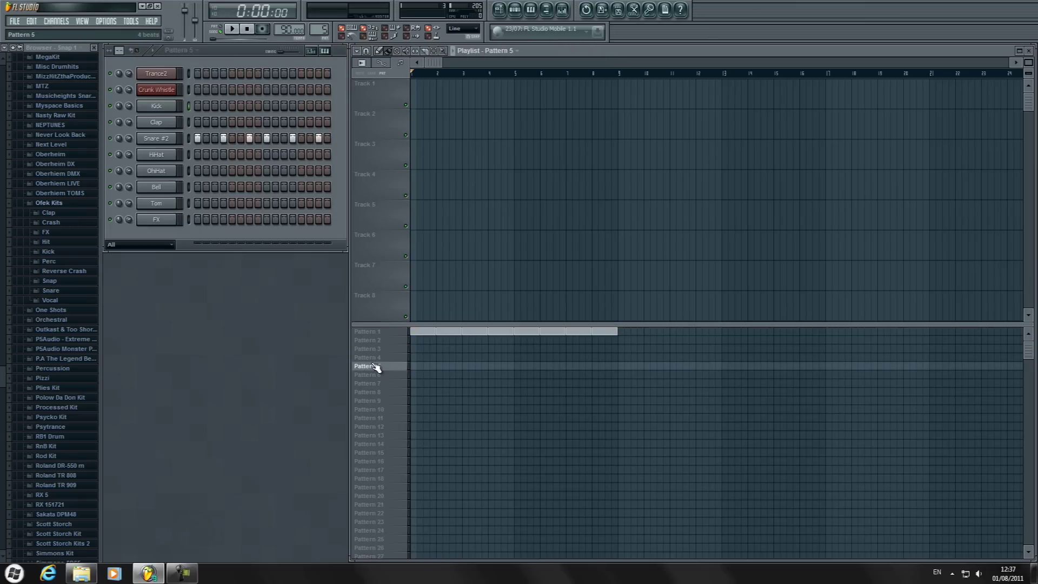
left_click_drag(515, 368, 615, 368)
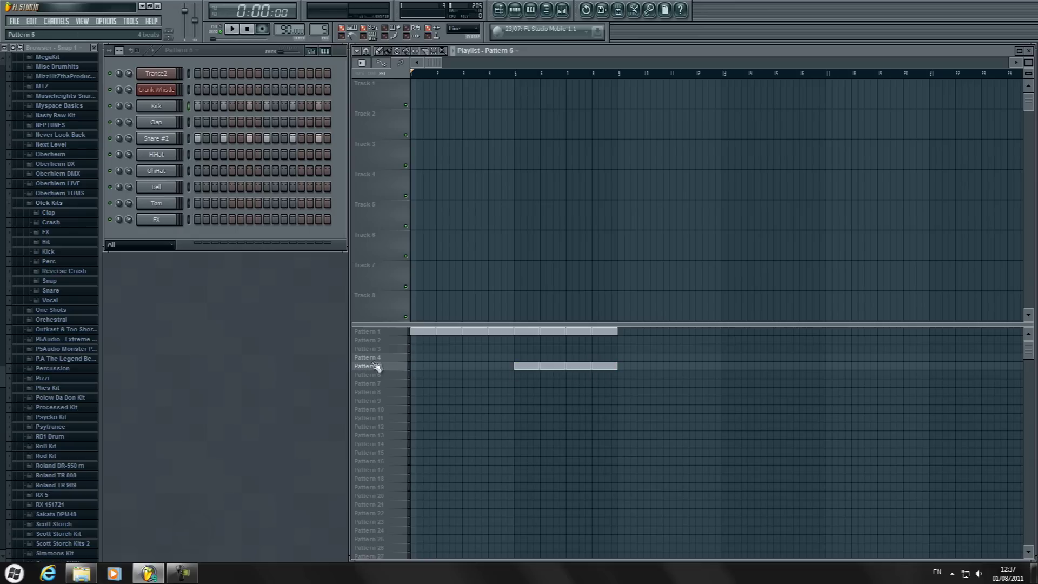
Step: Fill bars 5 to 8 of the pattern 6 and pattern 12 rows in the playlist
left_click(385, 375)
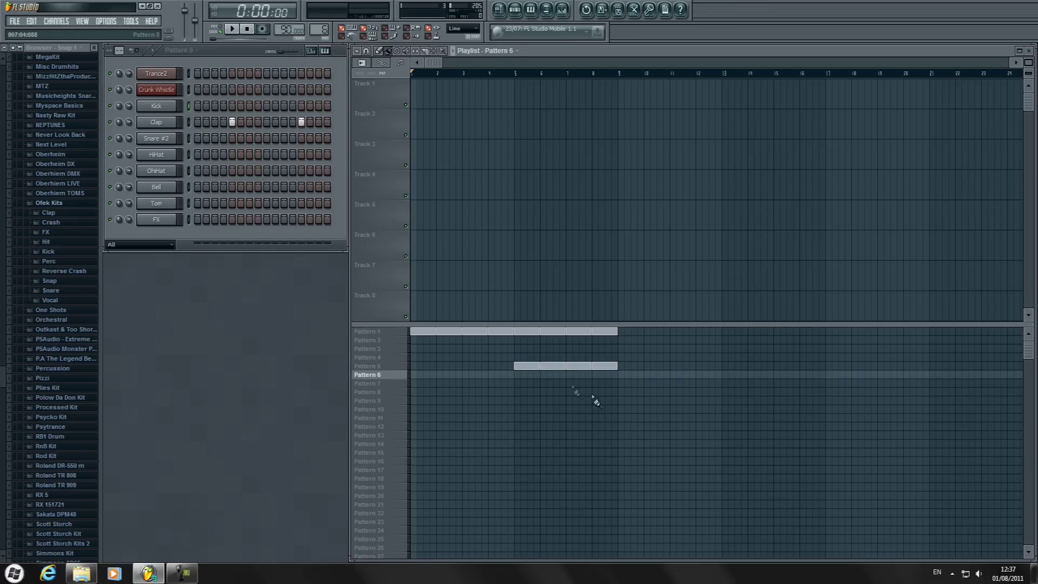
left_click_drag(516, 375, 615, 374)
left_click_drag(387, 391, 393, 432)
left_click_drag(523, 428, 598, 427)
Step: Place a single pattern 10 clip at bar 8 and a single pattern 11 clip at bar 9
left_click_drag(387, 410, 385, 427)
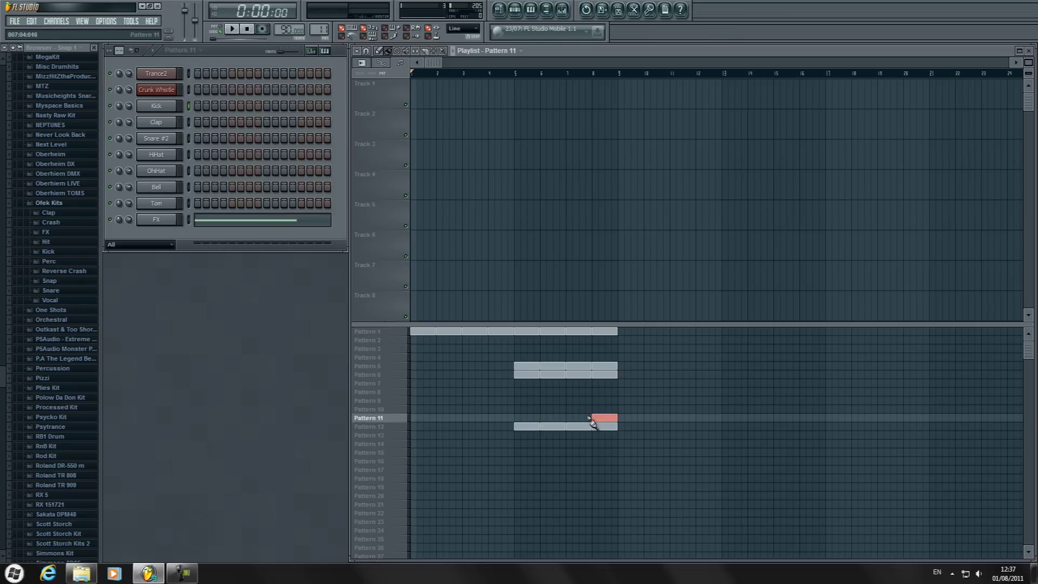
right_click(595, 416)
left_click(380, 410)
left_click(595, 410)
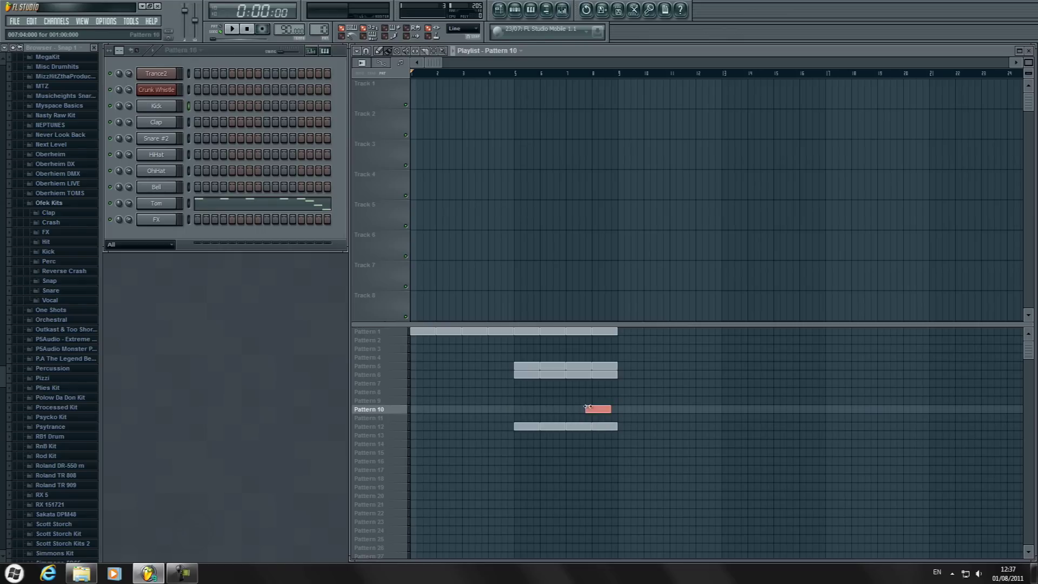
left_click(621, 419)
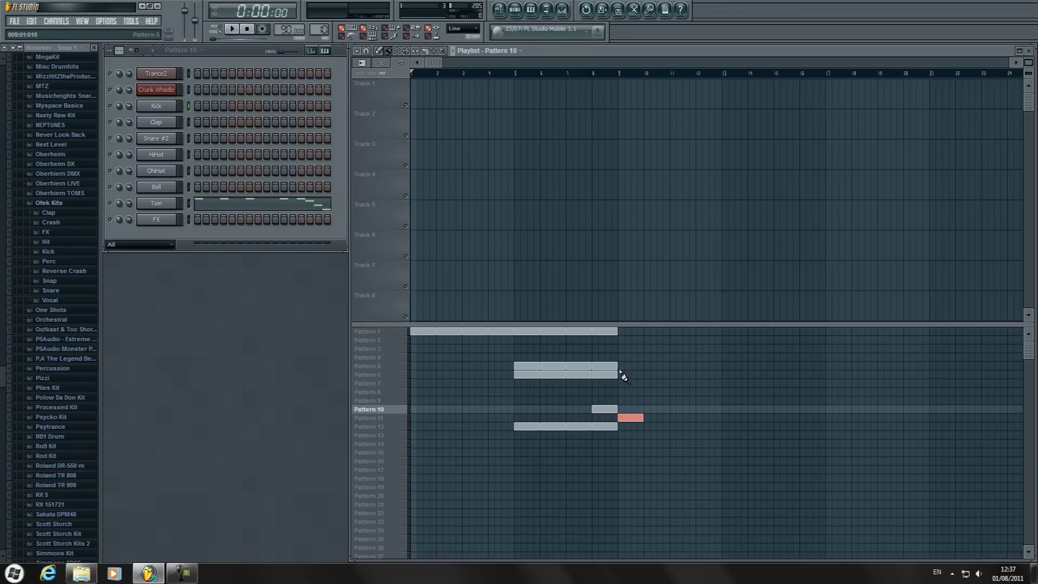
Step: Fill bars 9 to 16 with pattern 4, and lay the melody sequence of patterns 1, 2, 1, 3 twice over those bars
left_click_drag(617, 361, 809, 361)
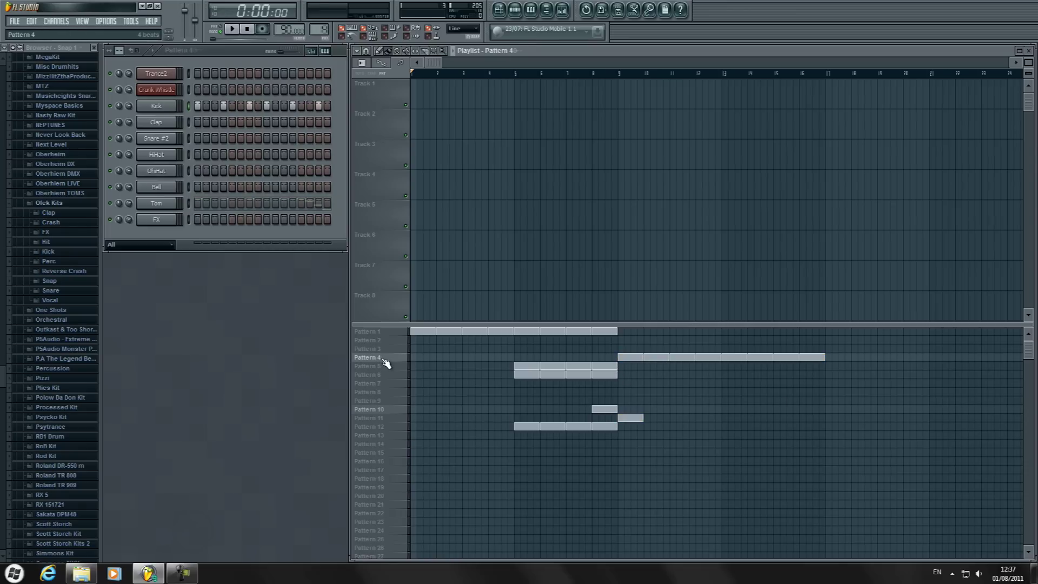
left_click(382, 332)
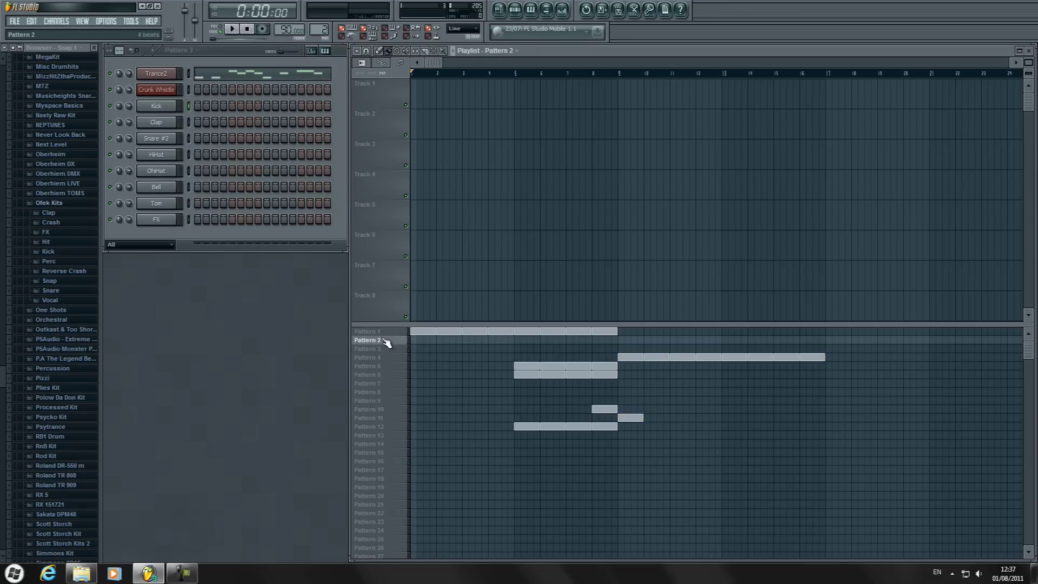
left_click(620, 334)
left_click(649, 341)
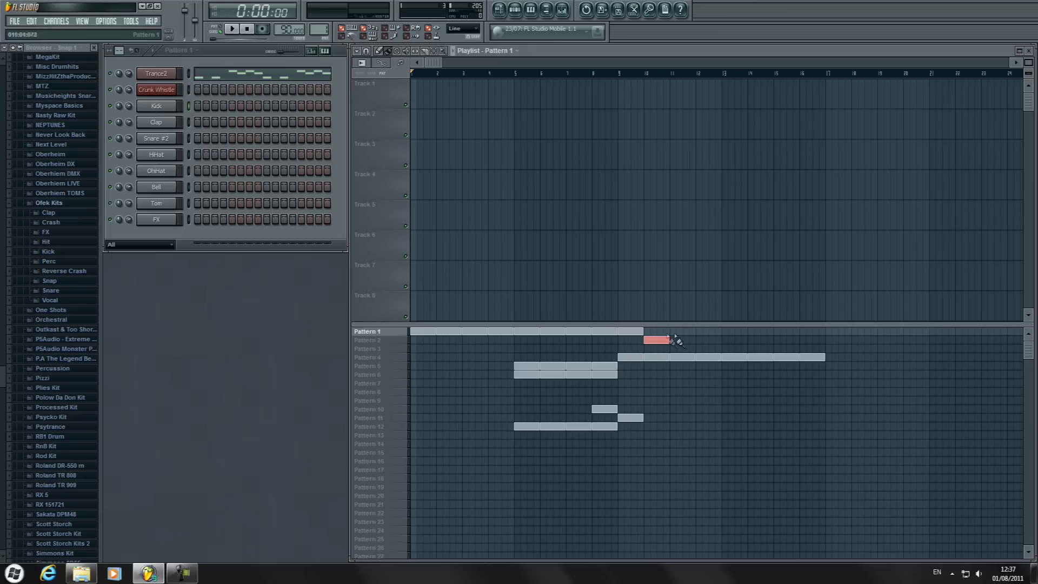
left_click(676, 331)
left_click(702, 349)
left_click(722, 332)
left_click_drag(729, 337, 736, 340)
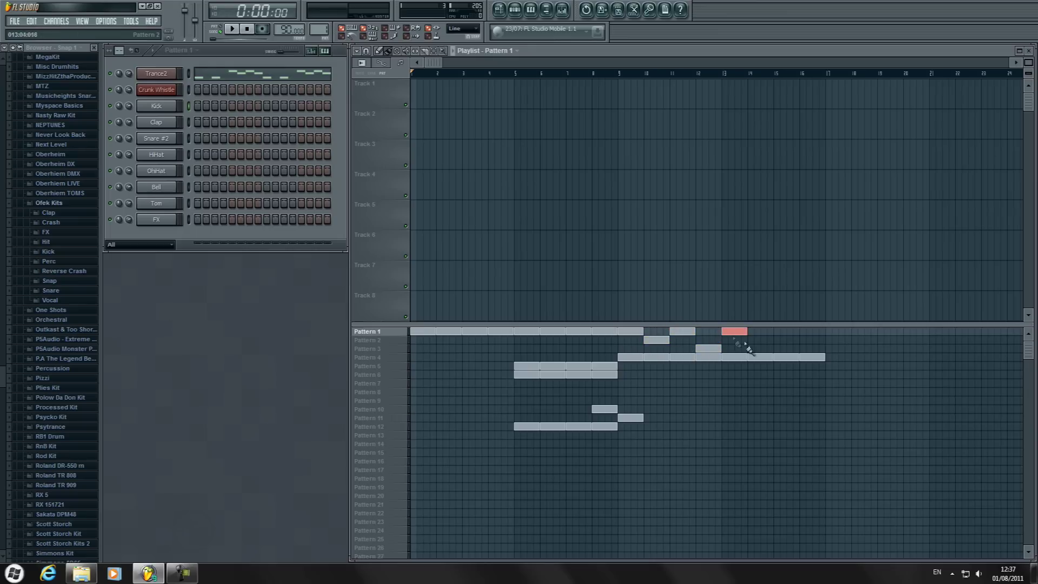
left_click(751, 340)
left_click(778, 331)
left_click(804, 349)
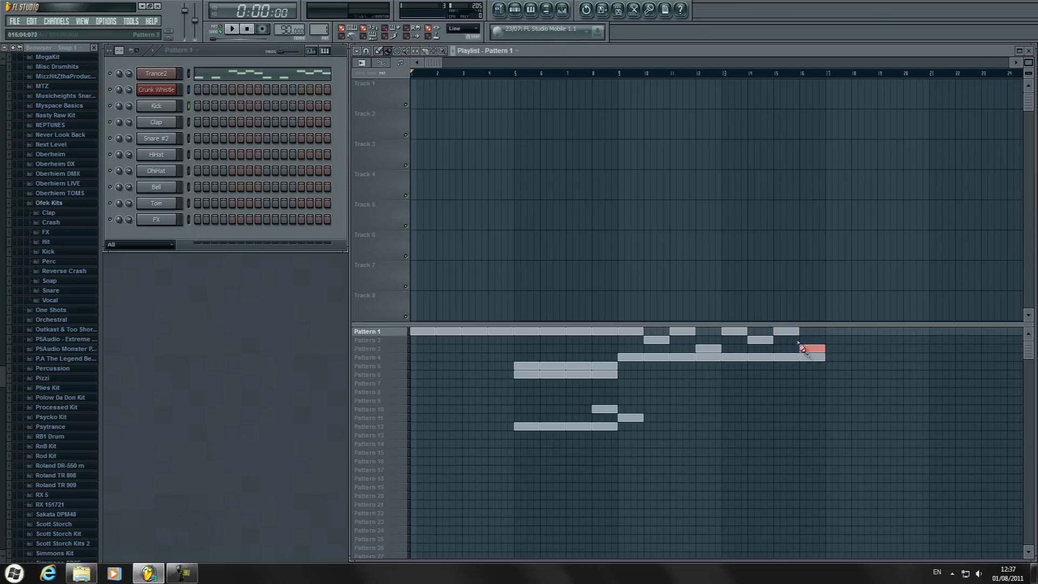
Step: Extend pattern 6 over bars 9 to 16 of the playlist
left_click_drag(440, 66, 500, 65)
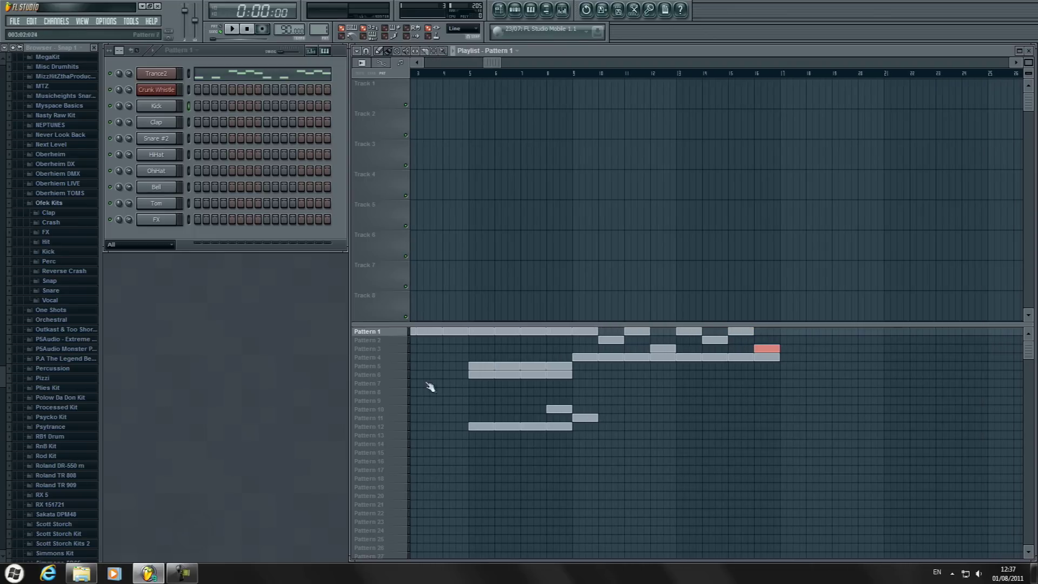
left_click(403, 384)
left_click(403, 374)
left_click_drag(577, 378, 757, 384)
Step: Fill bars 9 to 16 of the pattern 9 and pattern 8 rows
left_click(403, 417)
left_click(403, 410)
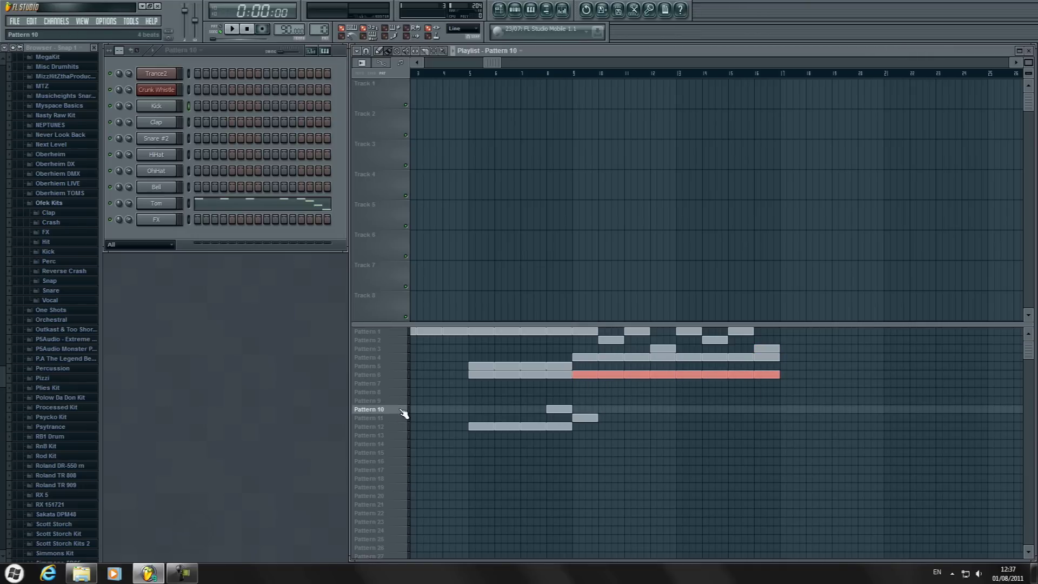
left_click(404, 401)
left_click_drag(575, 403, 756, 409)
left_click(402, 393)
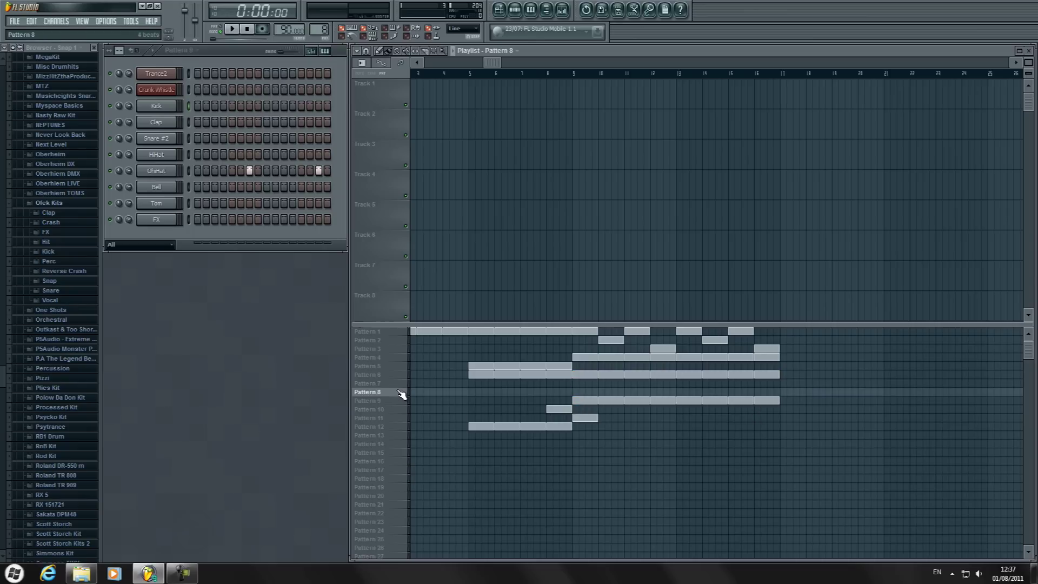
left_click_drag(577, 393, 768, 394)
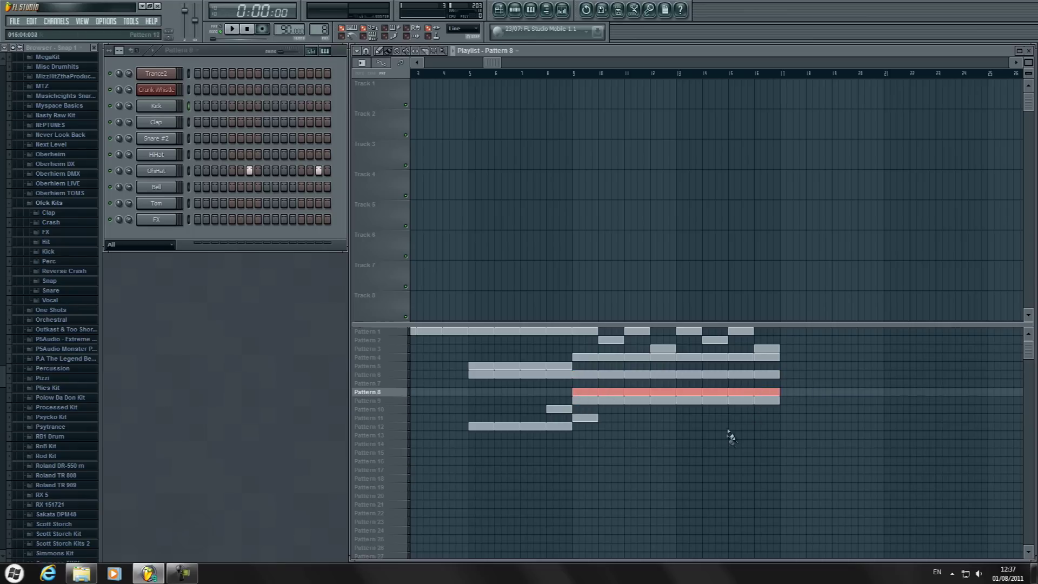
Step: Place pattern 1 at bar 17 and fill bars 17 to 24 of the pattern 7 row
left_click(375, 385)
left_click_drag(491, 63, 612, 64)
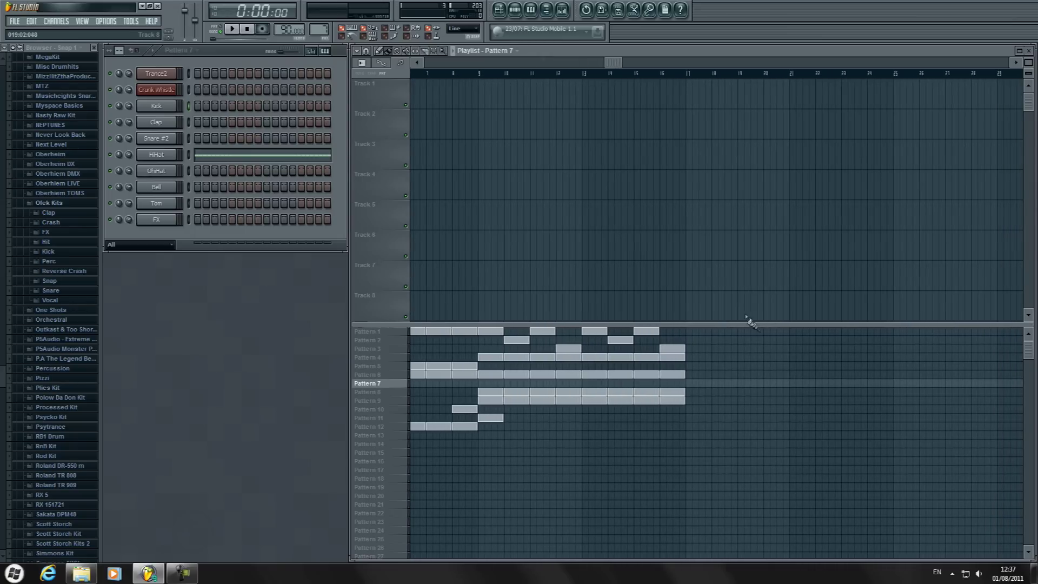
left_click(696, 331)
left_click_drag(695, 383, 878, 387)
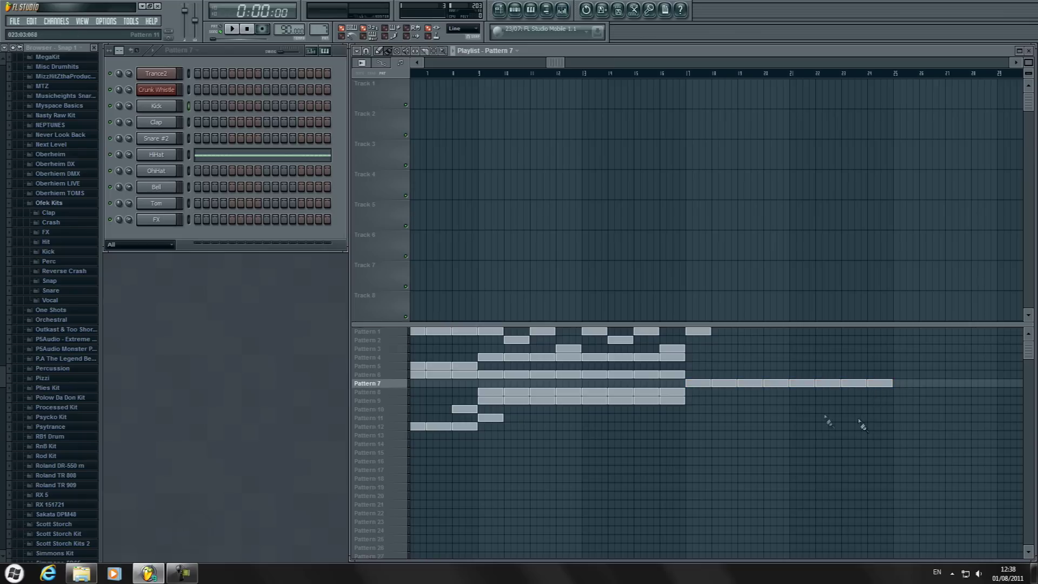
Step: Complete the melody through bar 24 with pattern 2 at bars 18 and 22, pattern 1 at 19, 21 and 23, and pattern 3 at 20 and 24
left_click(713, 341)
left_click(737, 331)
left_click(765, 348)
left_click(791, 332)
left_click(817, 340)
left_click(843, 331)
left_click(868, 349)
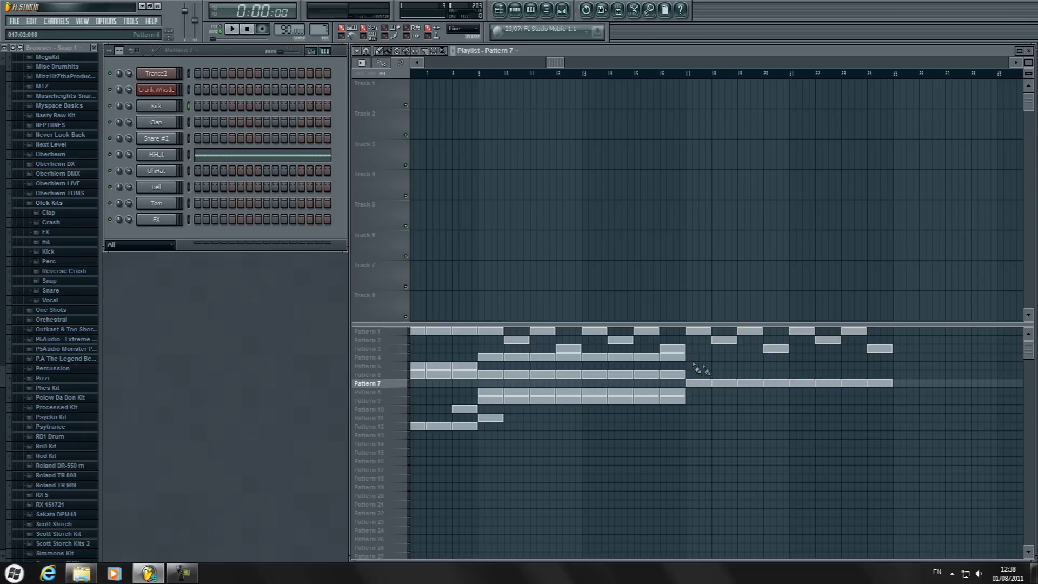
Step: Fill bars 17 to 24 of the pattern 4, 6, 8 and 9 rows, and place a pattern 11 clip at bar 21
left_click_drag(688, 359, 866, 358)
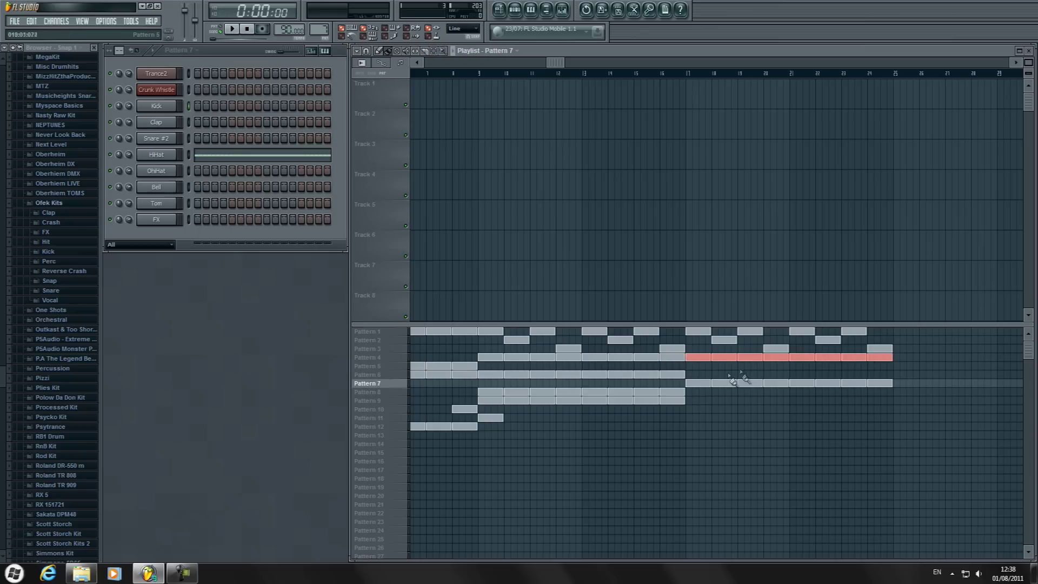
left_click_drag(687, 377, 889, 375)
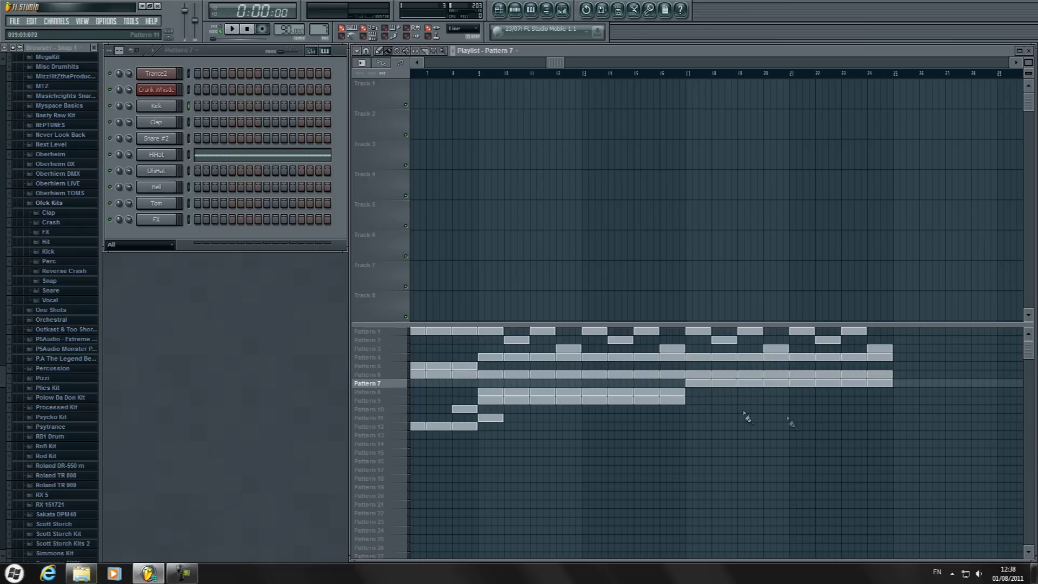
left_click_drag(690, 397, 841, 392)
left_click(872, 393)
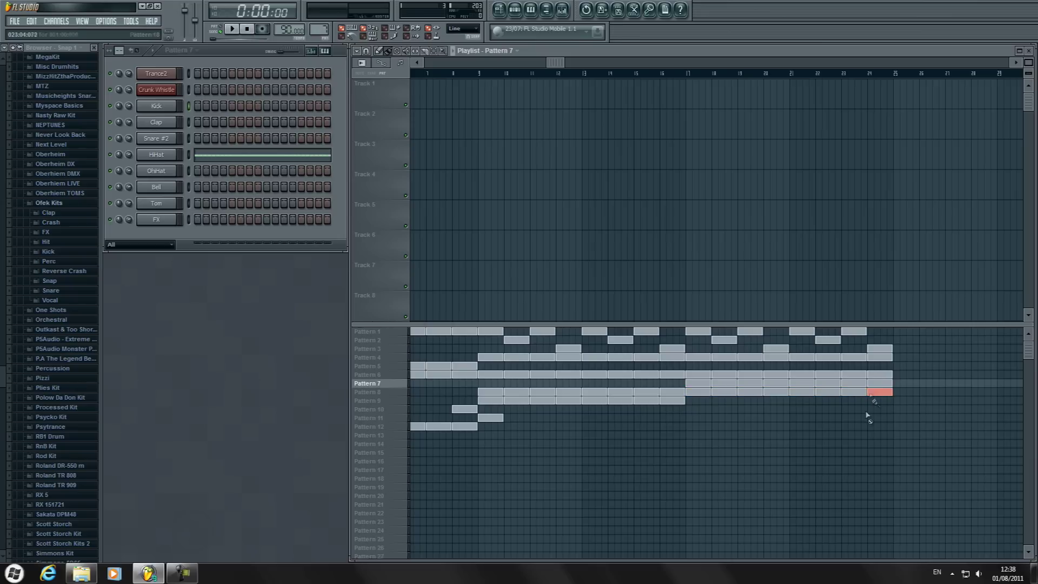
left_click_drag(688, 403, 870, 402)
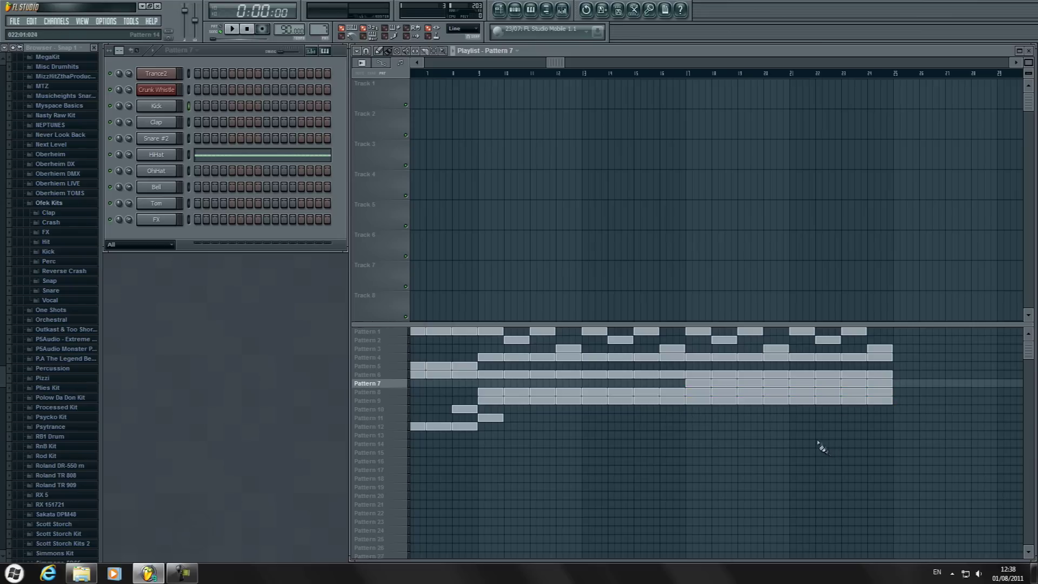
left_click(367, 418)
left_click(790, 420)
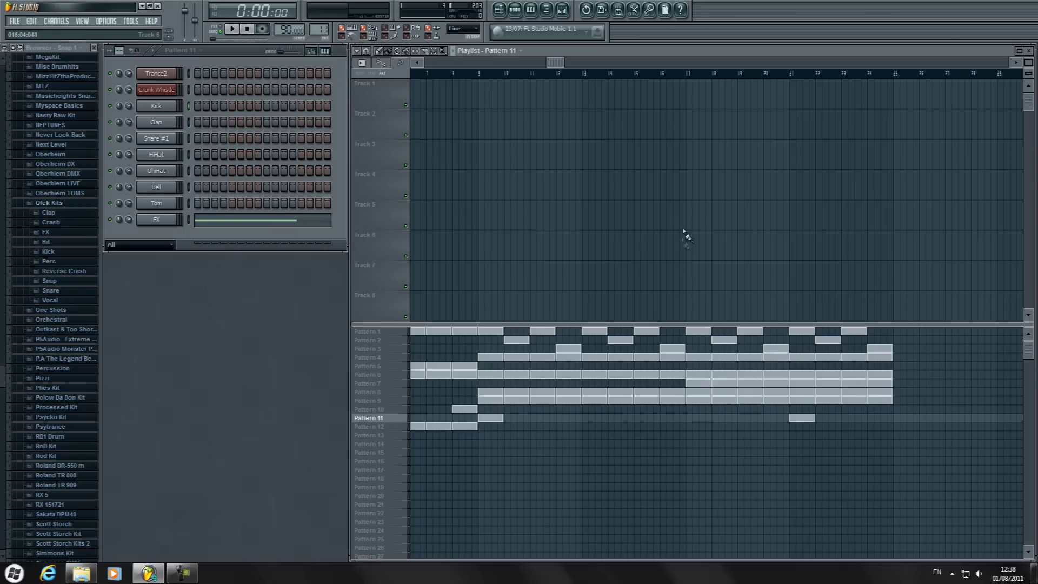
Step: Play the arrangement from the start and examine the contents of patterns 1, 5, 6, 12, 10, 8, 9 and 3 during playback
left_click_drag(569, 74, 440, 69)
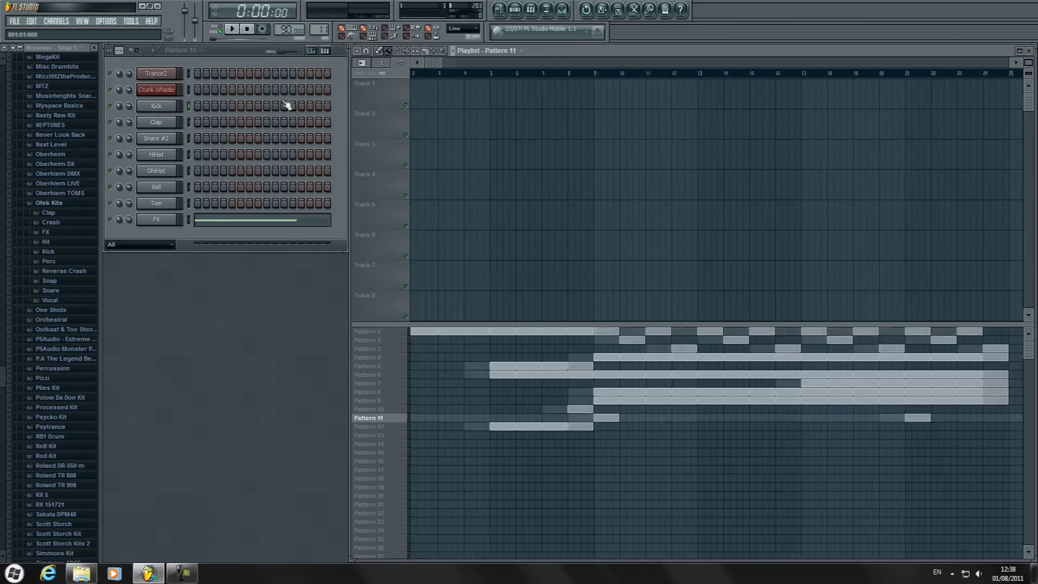
left_click(231, 28)
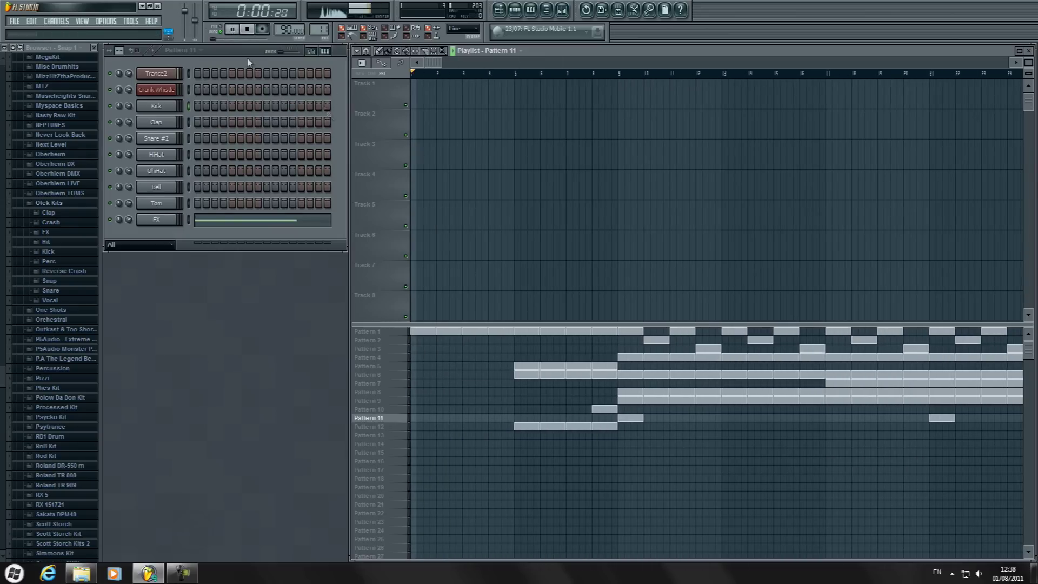
left_click(397, 331)
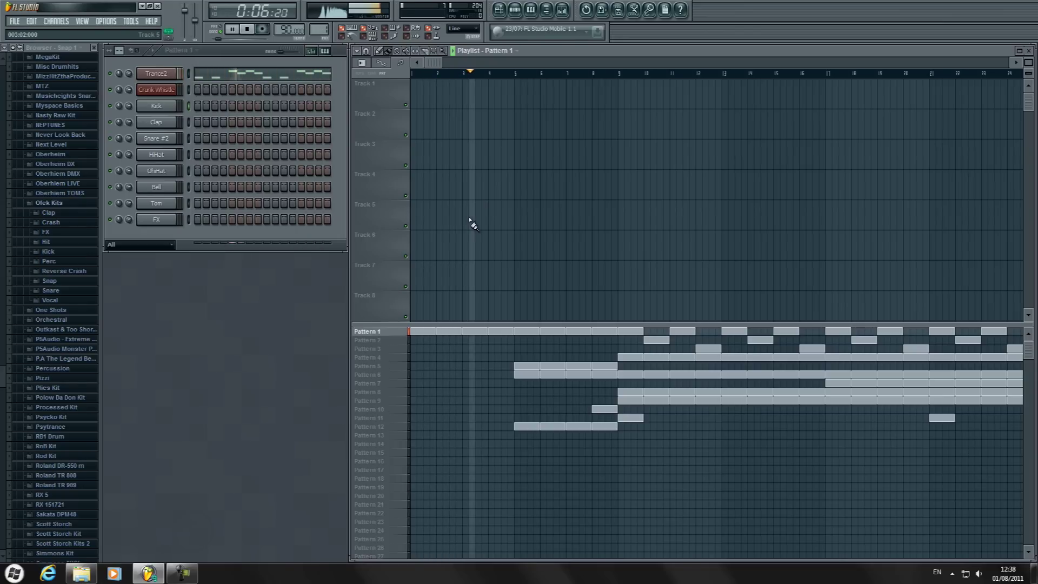
left_click(385, 366)
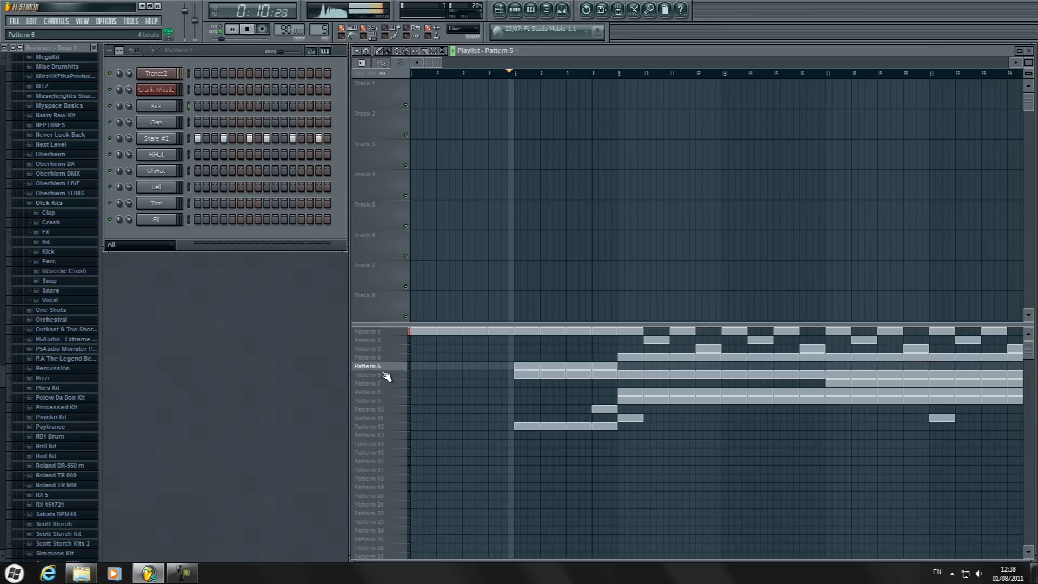
left_click(386, 374)
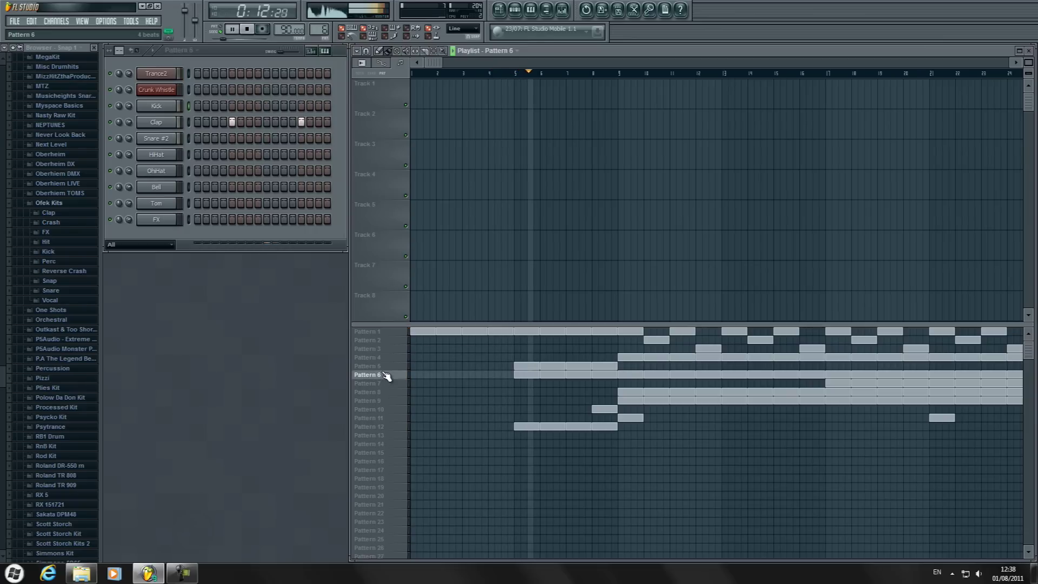
left_click(387, 425)
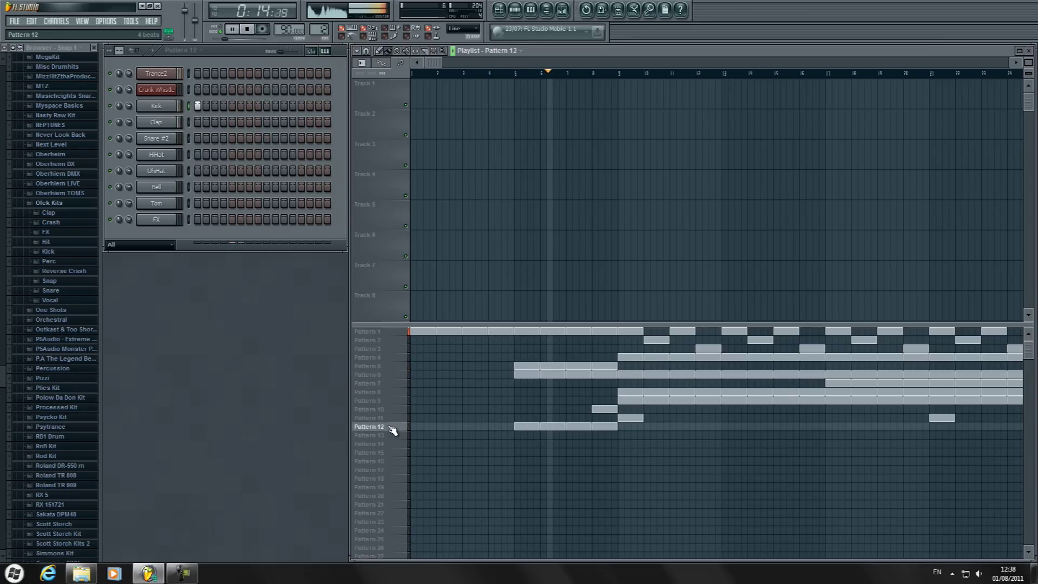
left_click(387, 411)
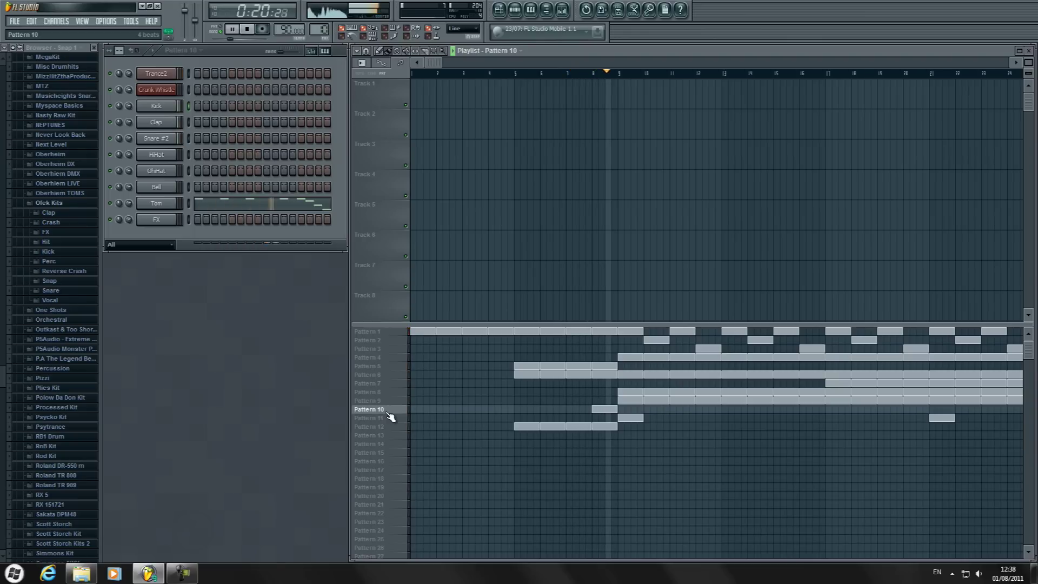
left_click(396, 397)
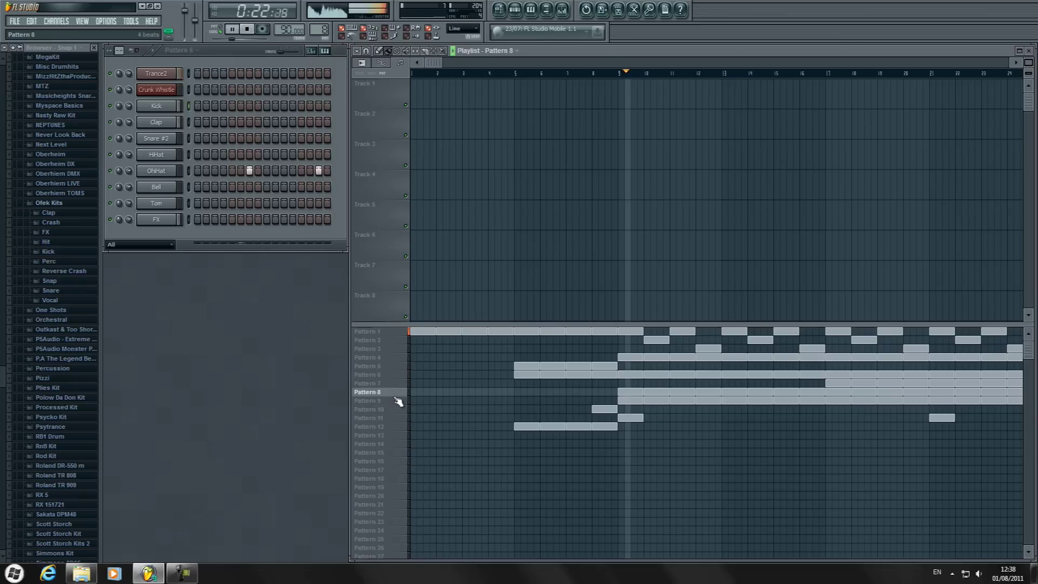
left_click(398, 400)
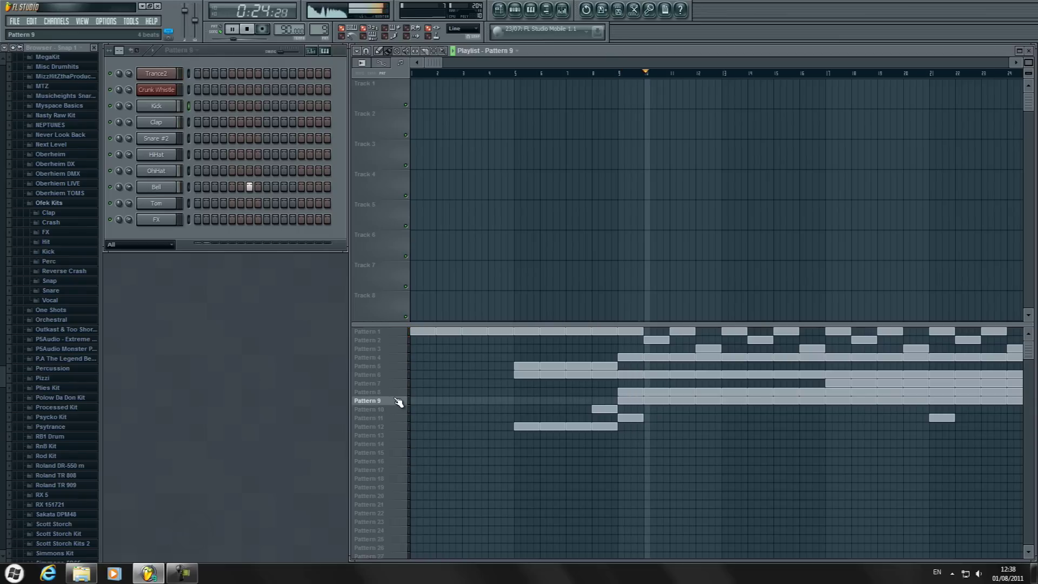
left_click_drag(399, 401, 403, 339)
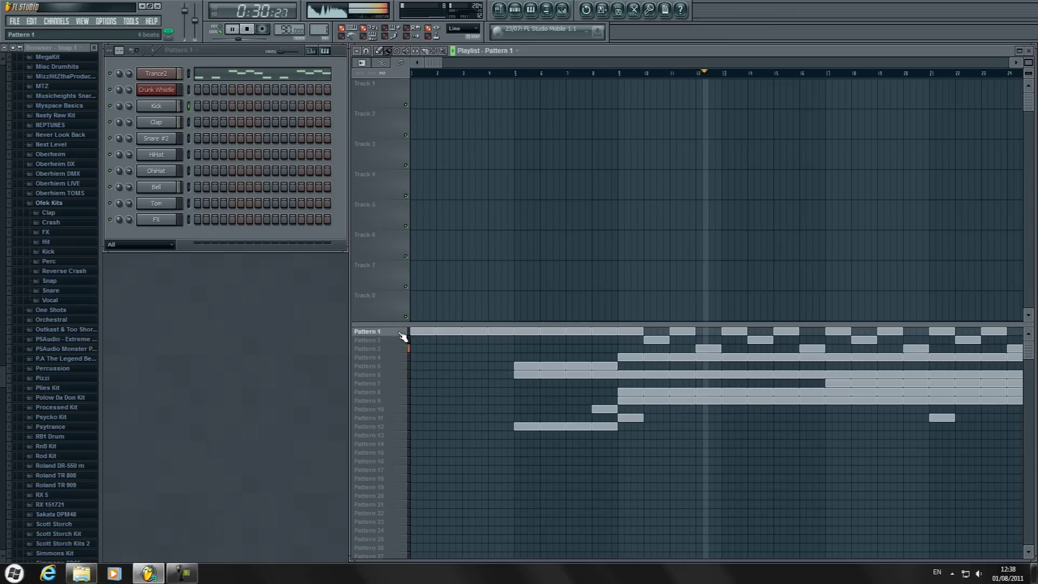
mouse_move(403, 336)
left_mouse_down()
mouse_move(389, 355)
mouse_move(399, 347)
left_mouse_up()
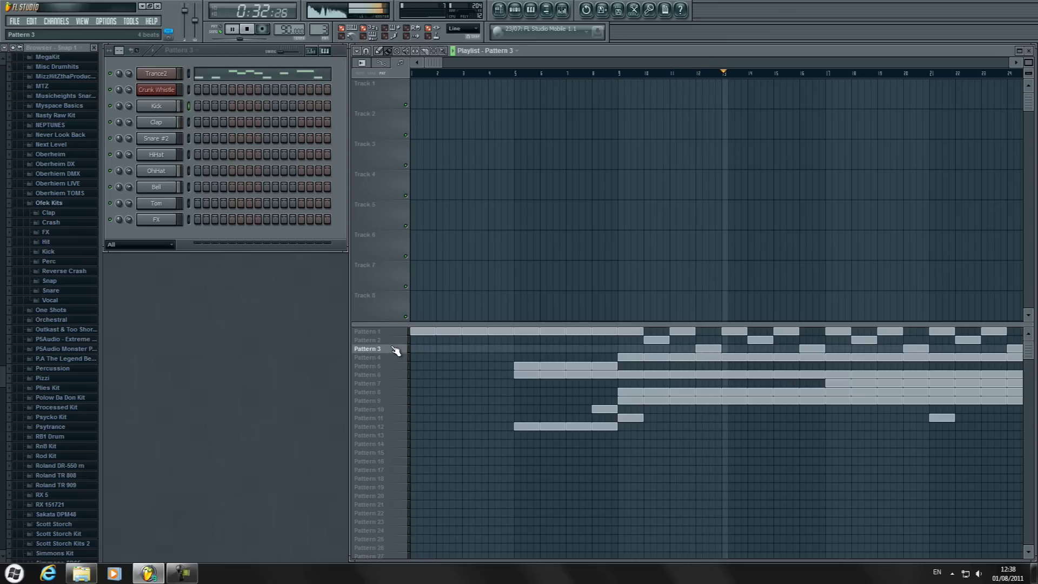
Step: Follow the playback through bars 17 to 24, examine pattern 7, and return the playlist view to bar 1
left_click_drag(429, 68, 613, 64)
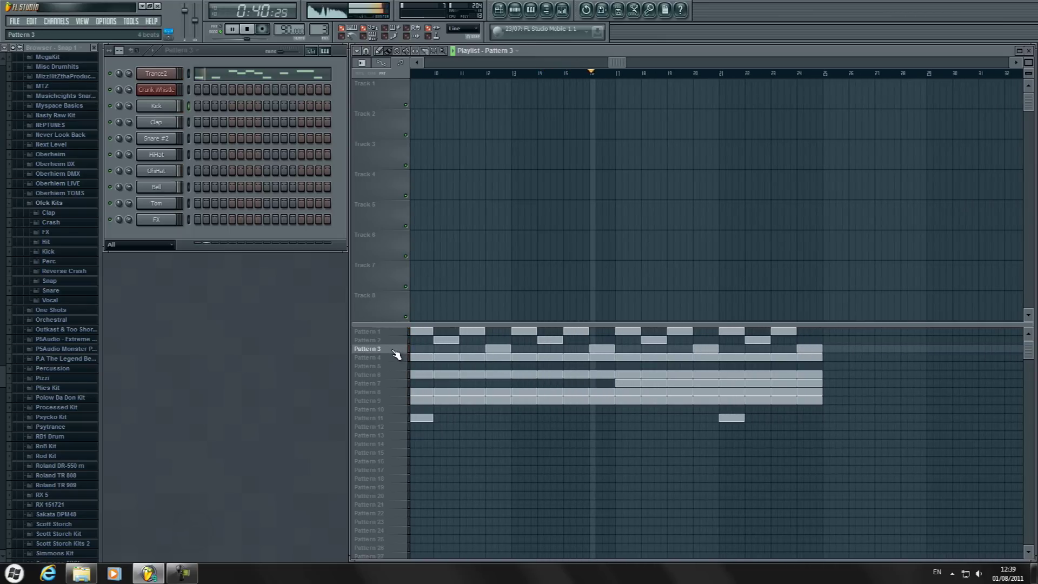
left_click(399, 383)
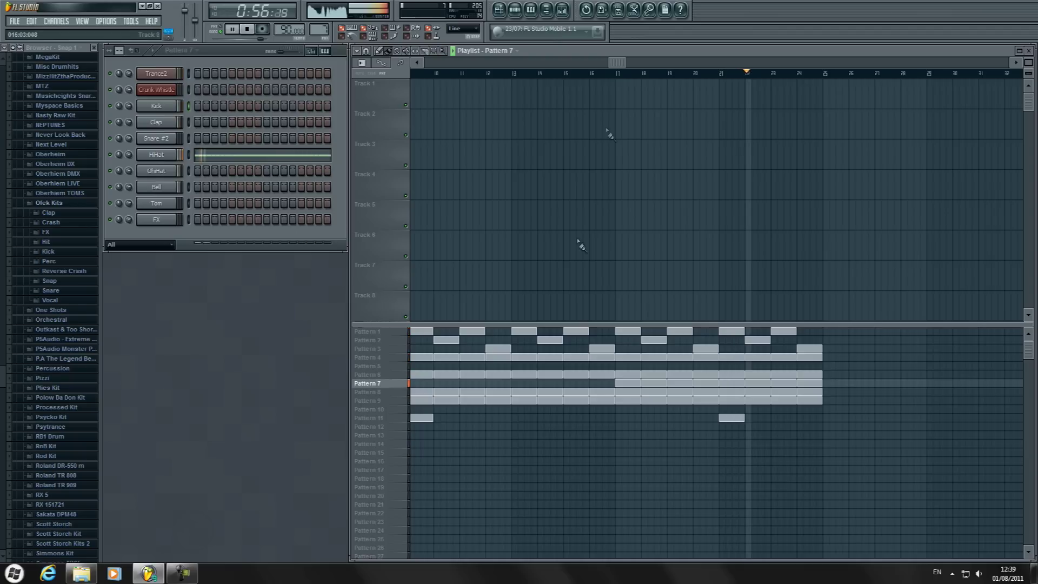
left_click_drag(612, 63, 541, 81)
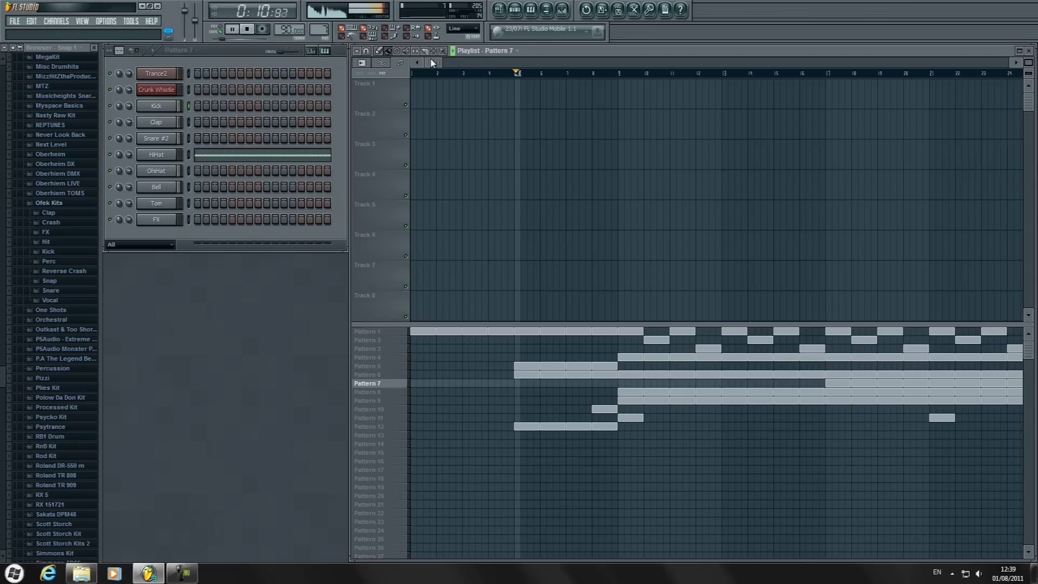
Step: Copy the Trance2 melody from pattern 1 and paste it into the Crunk Whistle channel of pattern 13
key("space")
left_click(378, 435)
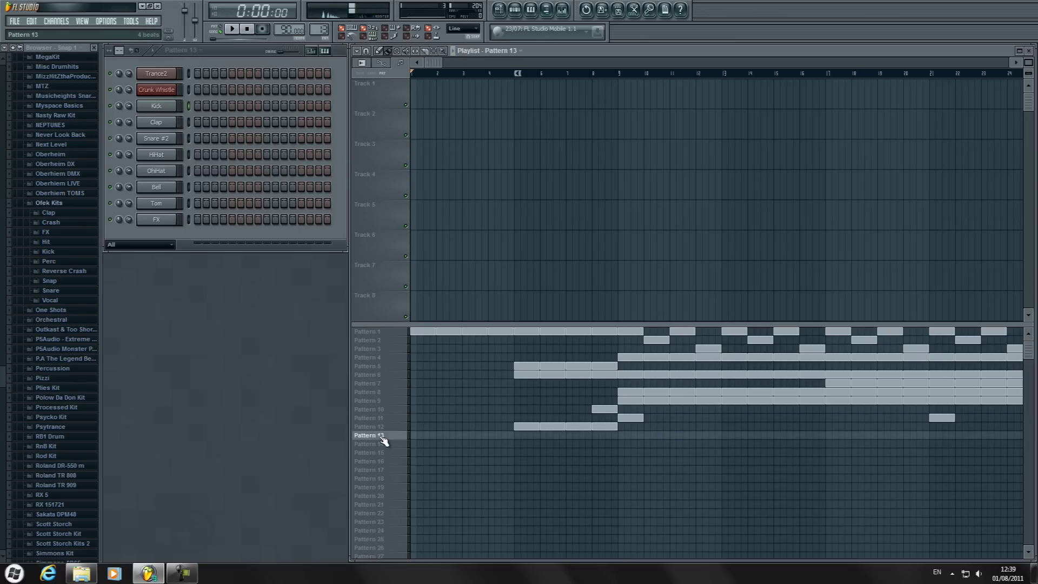
left_click(371, 332)
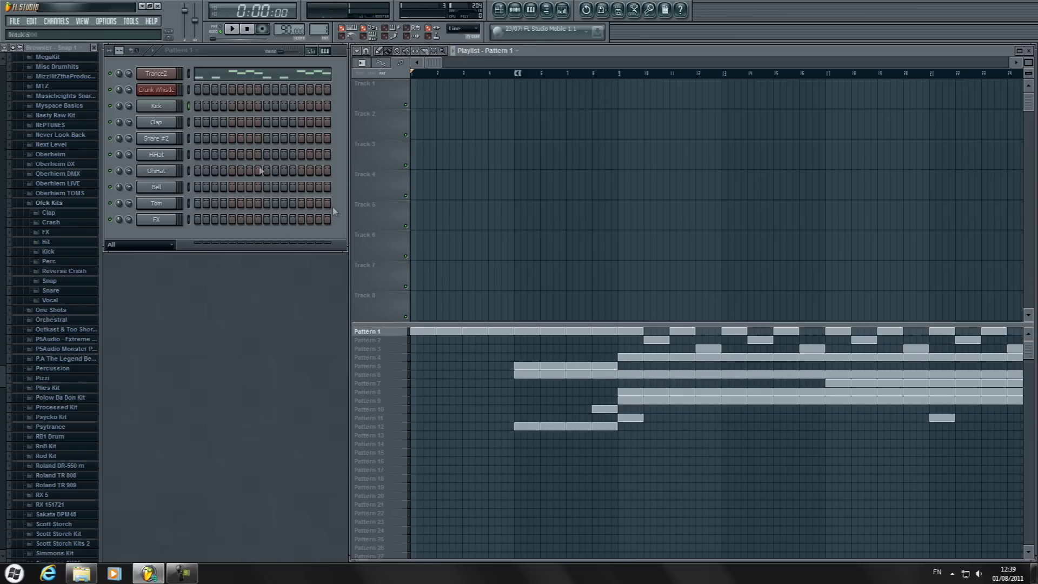
right_click(173, 74)
mouse_move(208, 126)
left_click(265, 138)
left_click(371, 444)
left_click(368, 435)
right_click(157, 90)
mouse_move(208, 141)
left_click(260, 164)
Step: Audition pattern 13 and shift its Crunk Whistle notes about an octave lower in the piano roll
left_click(232, 29)
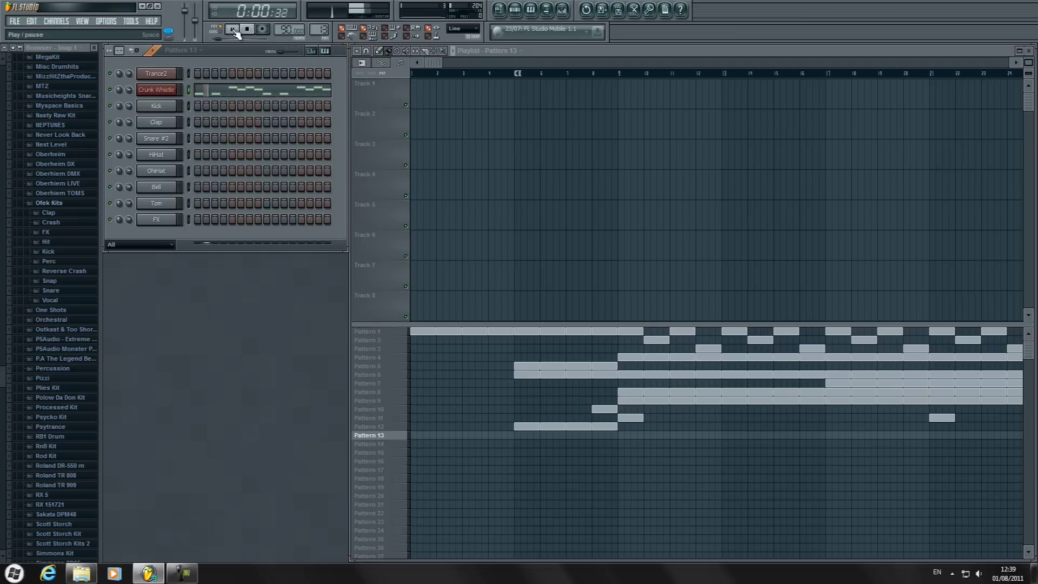
key("space")
left_click(229, 88)
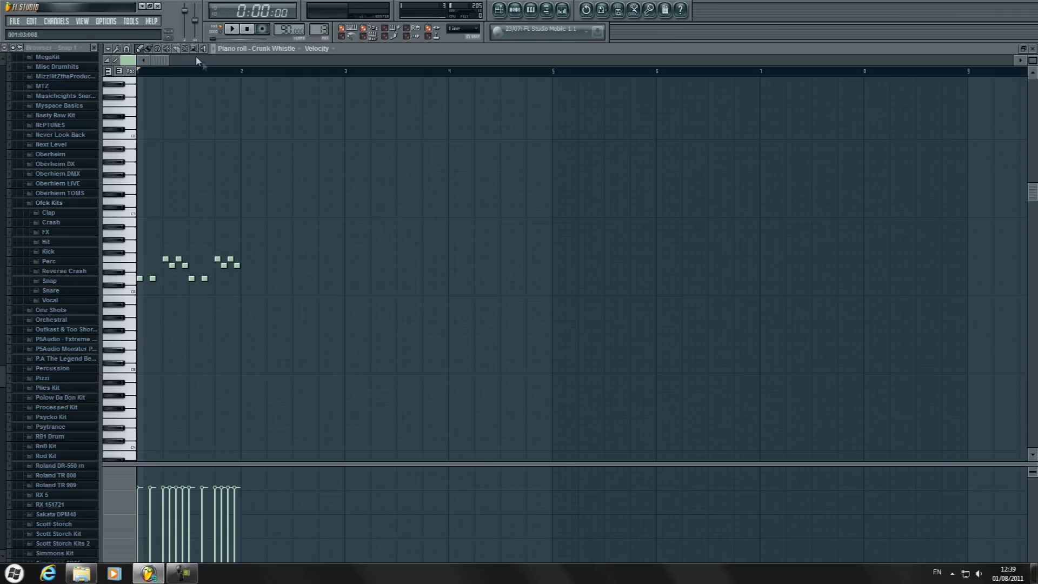
left_click_drag(151, 281, 151, 364)
key("space")
key("F7")
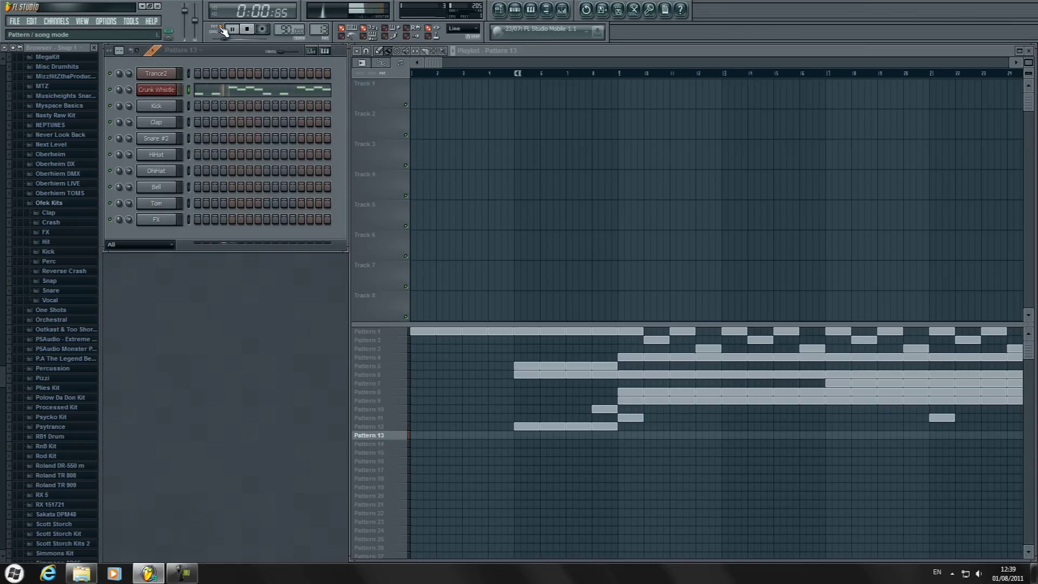
key("space")
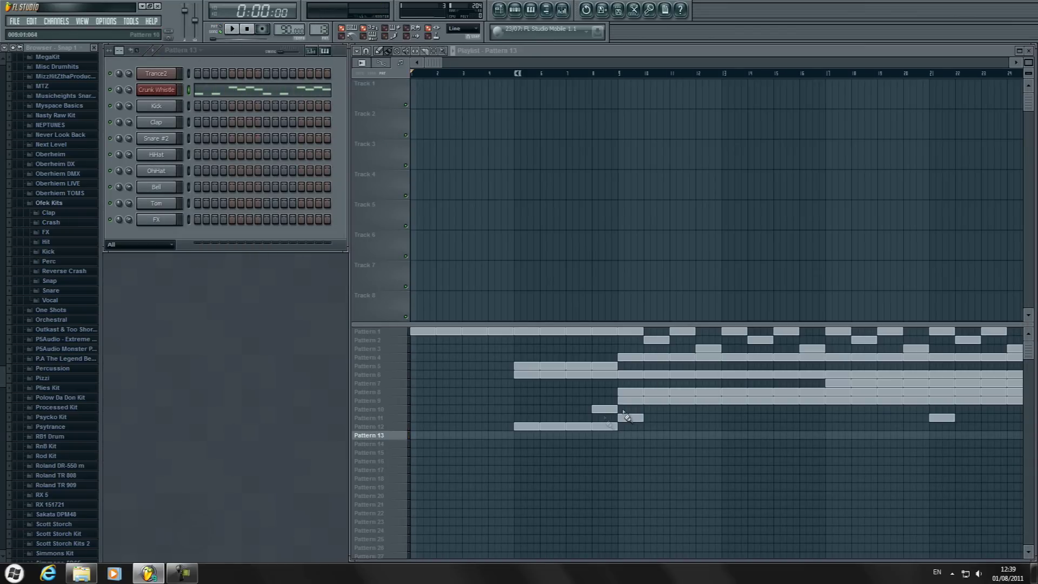
Step: Fill bars 1 to 8 of the pattern 13 row and clear the pattern 1 clips from the same bars
mouse_move(410, 436)
left_mouse_down()
mouse_move(595, 437)
mouse_move(581, 439)
left_mouse_up()
key("space")
left_click_drag(431, 337, 610, 338)
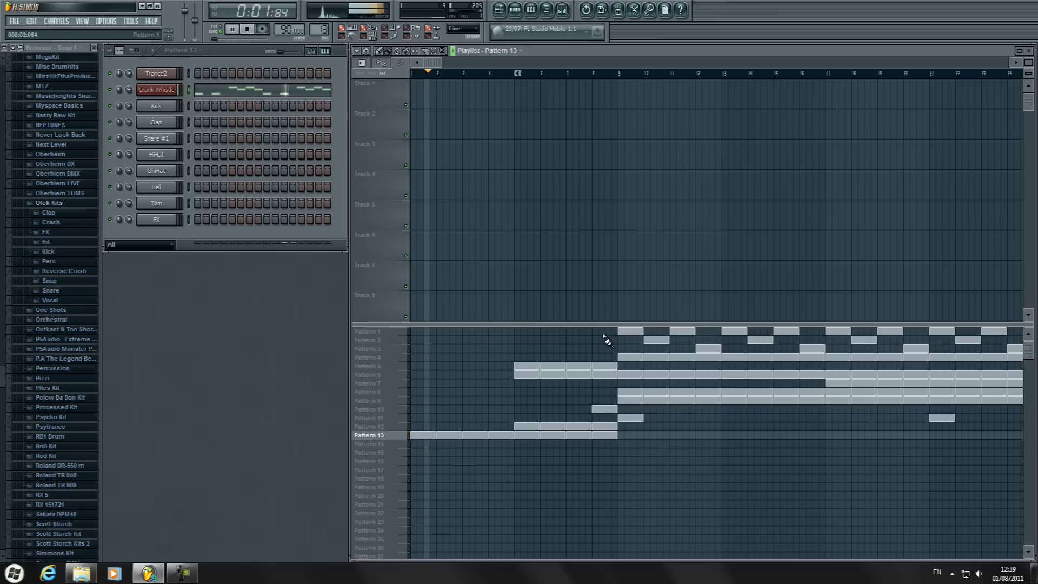
Step: Lower the Crunk Whistle channel's volume to about 52% and examine patterns 12 and 13 during playback
left_click(392, 428)
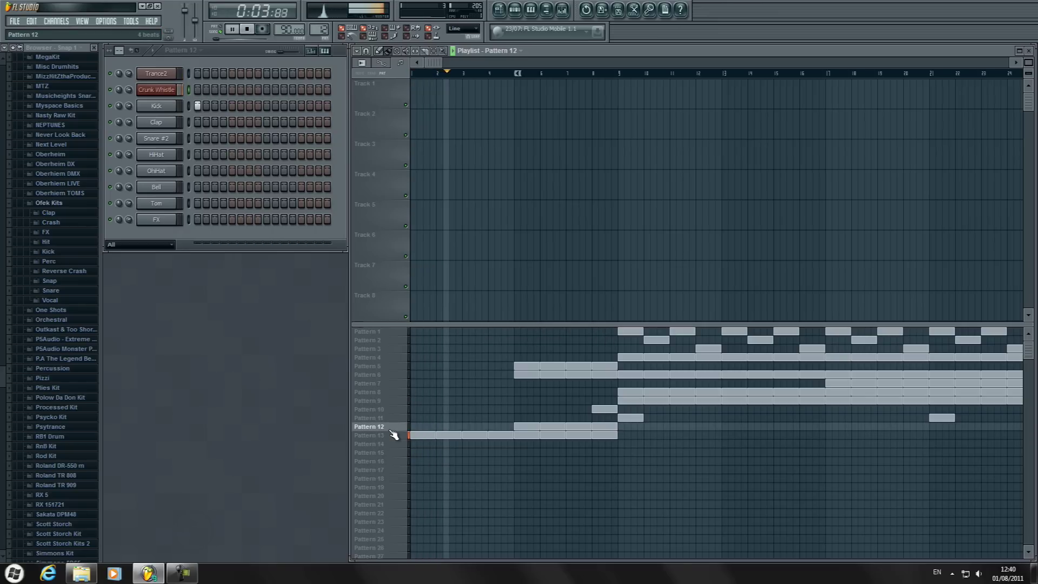
left_click(393, 434)
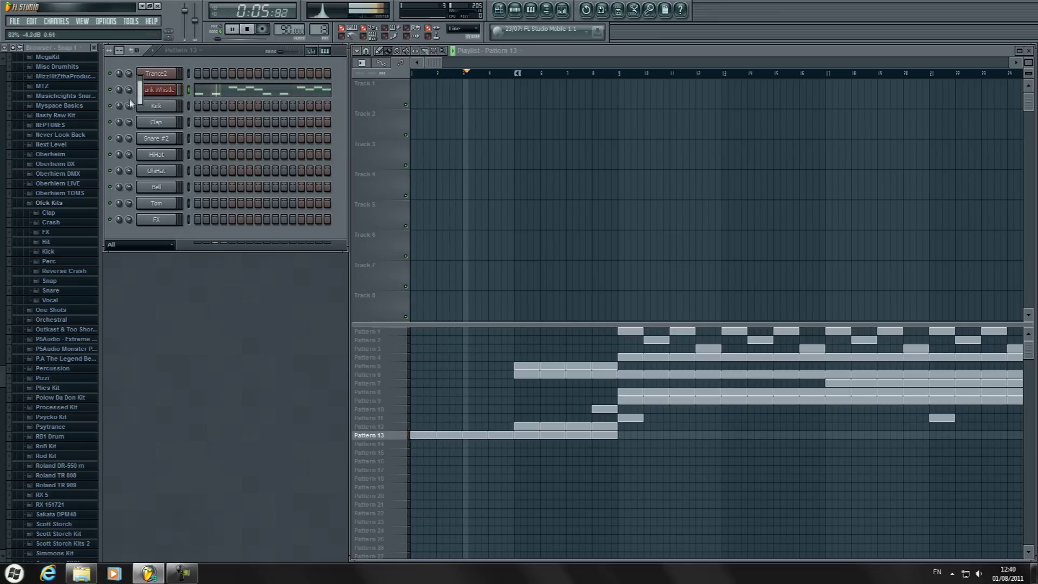
left_click(377, 428)
left_click(377, 435)
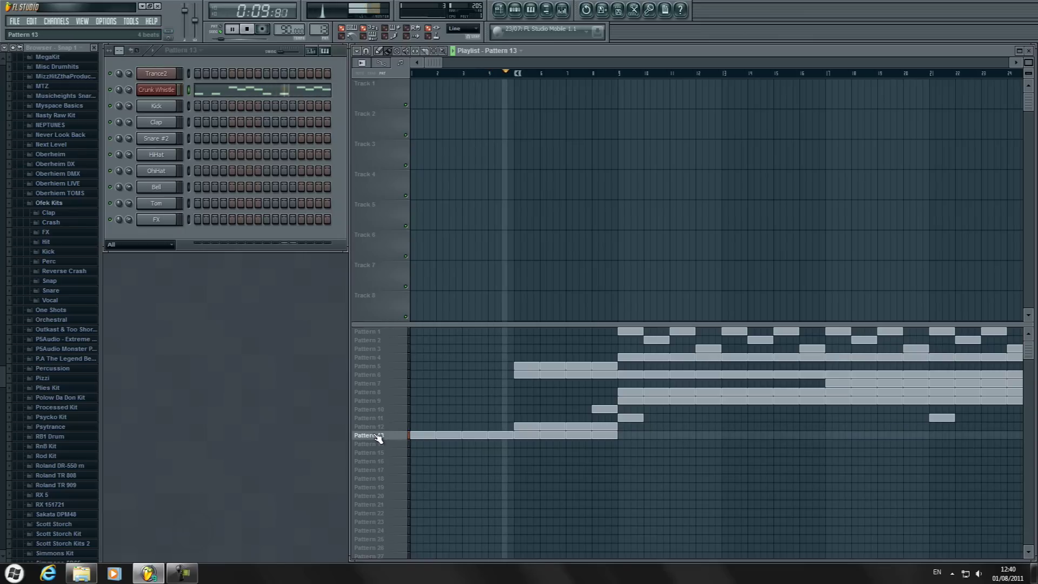